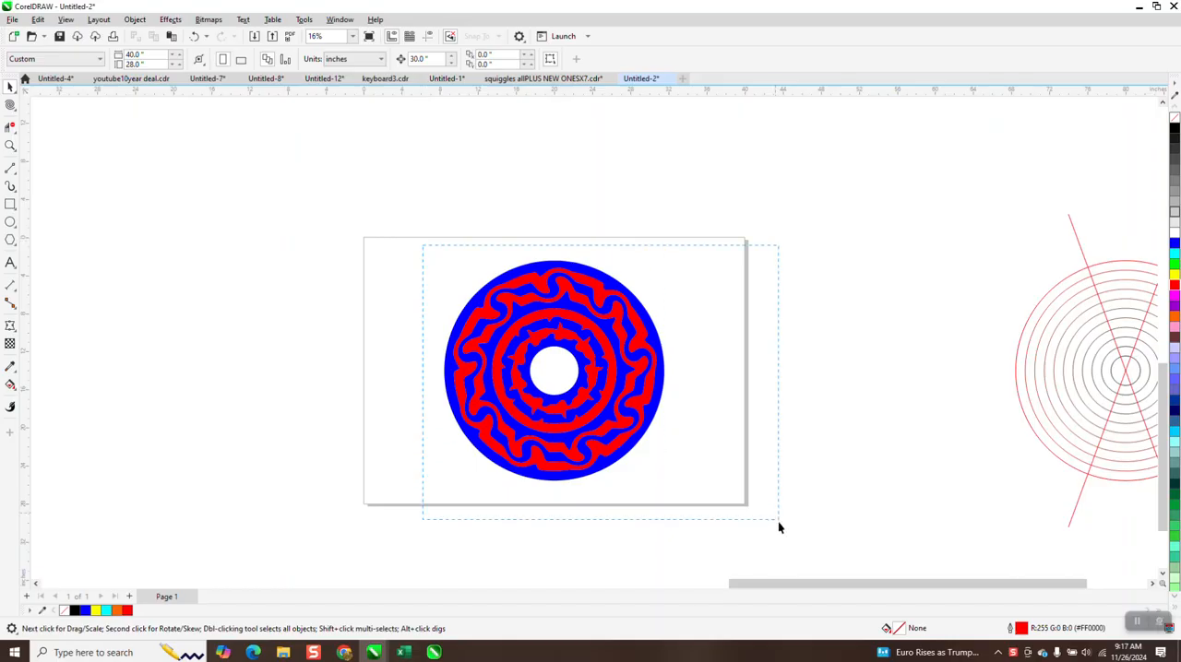
Step: Move the finished red and blue disc off the page and draw a circle about 24.4 inches wide centered on the page
drag(575, 361, 250, 295)
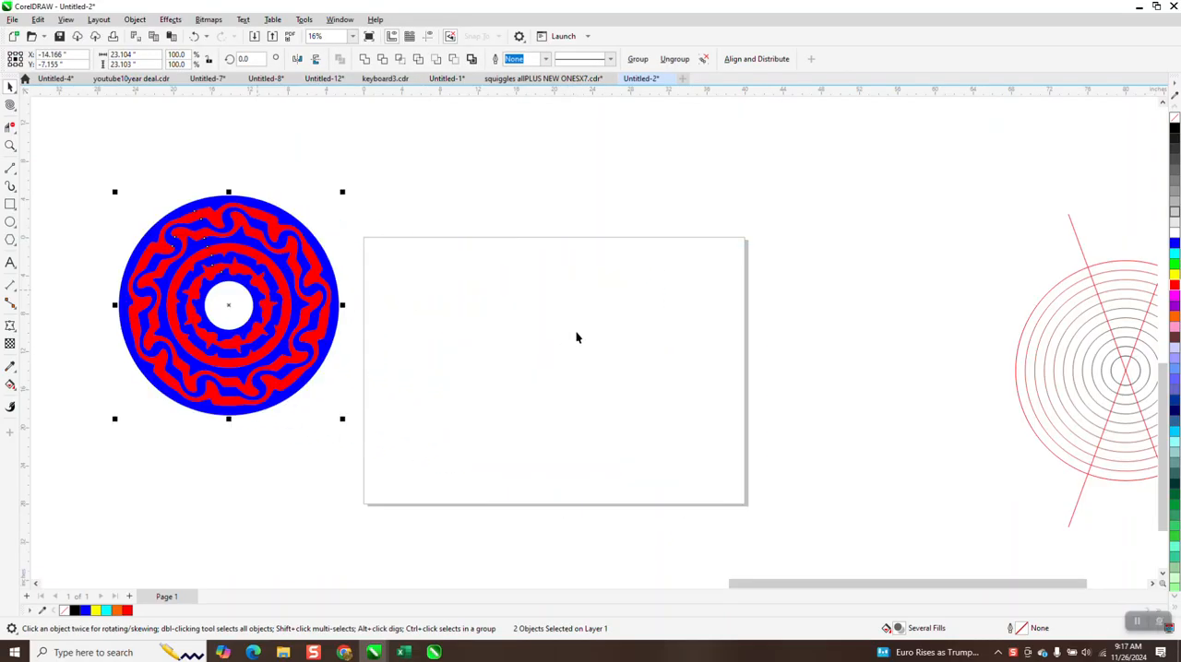
click(10, 222)
drag(695, 285, 469, 329)
key(p)
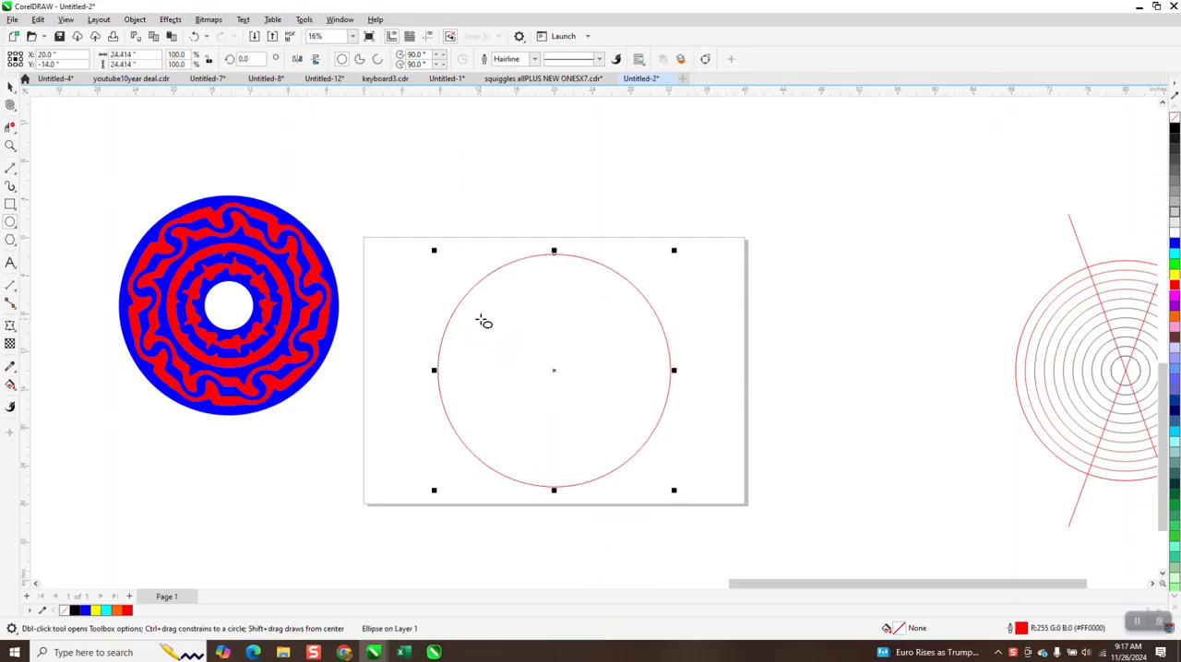
Step: Apply an inside contour of 10 steps with a 1.0-inch offset to the circle
click(171, 19)
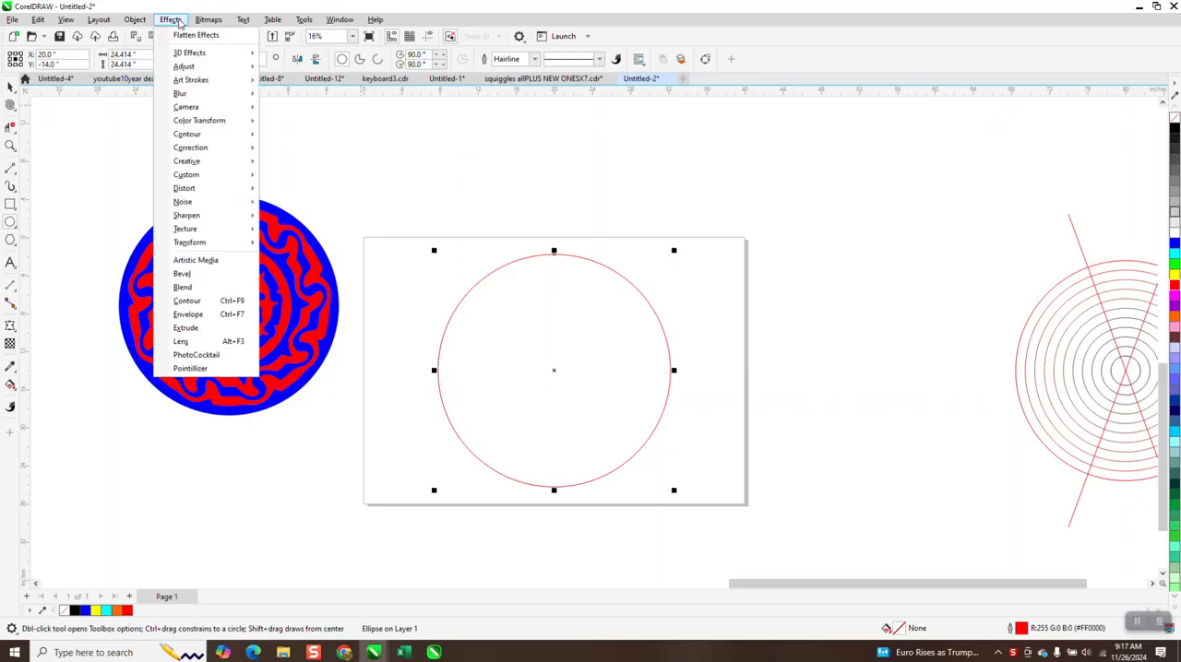
click(198, 302)
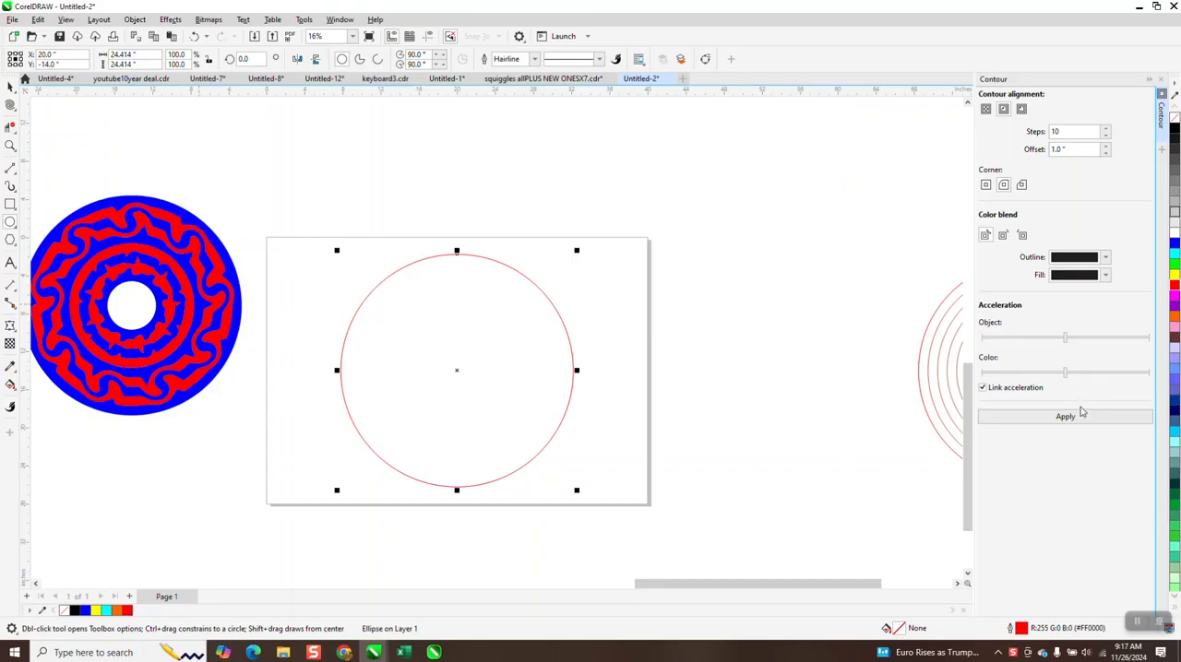
click(1078, 416)
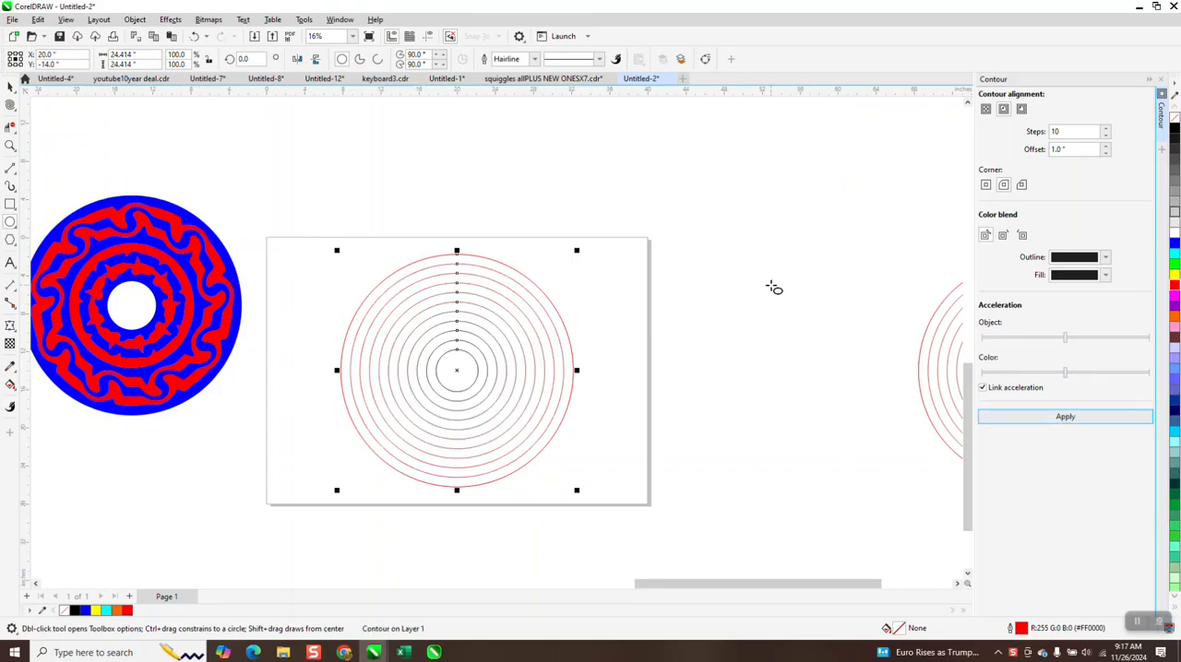
Step: Draw a vertical line about 36 inches long and center it on the page through the concentric circles
scroll(756, 298, down, 1)
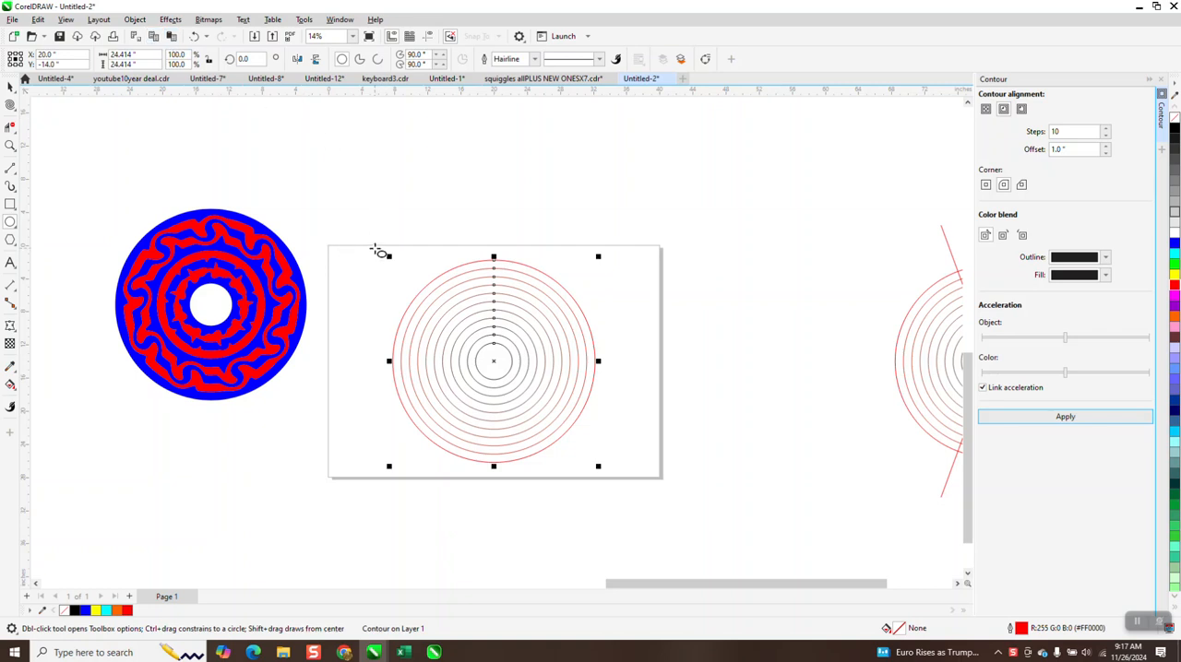
click(10, 168)
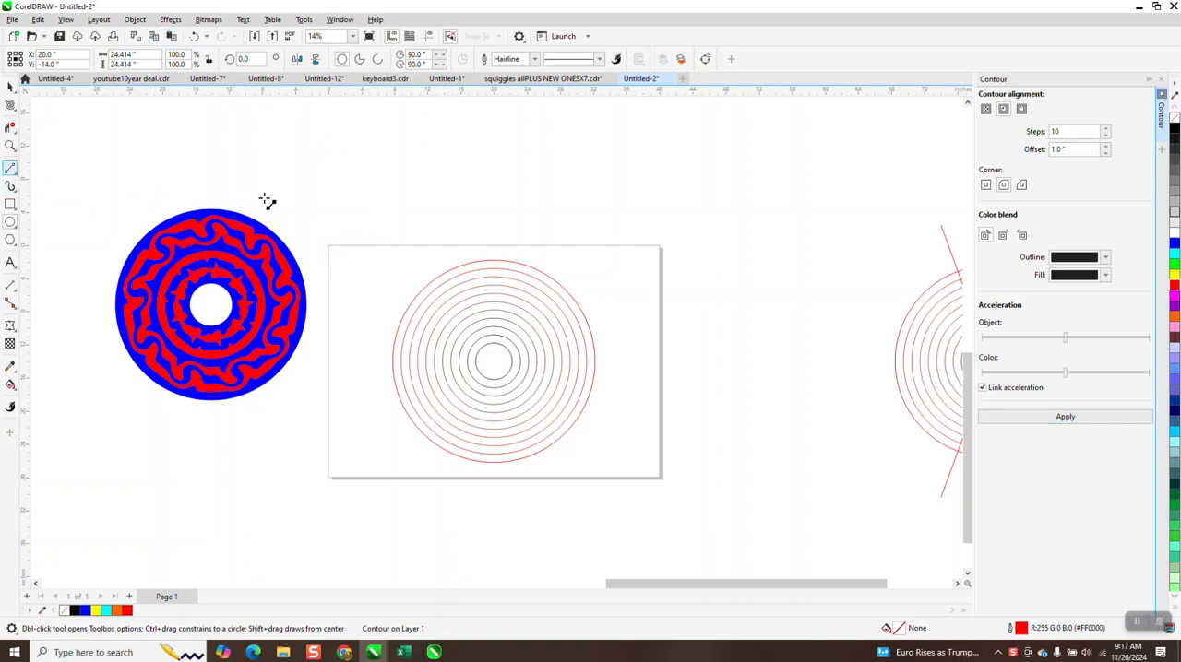
click(399, 192)
click(399, 500)
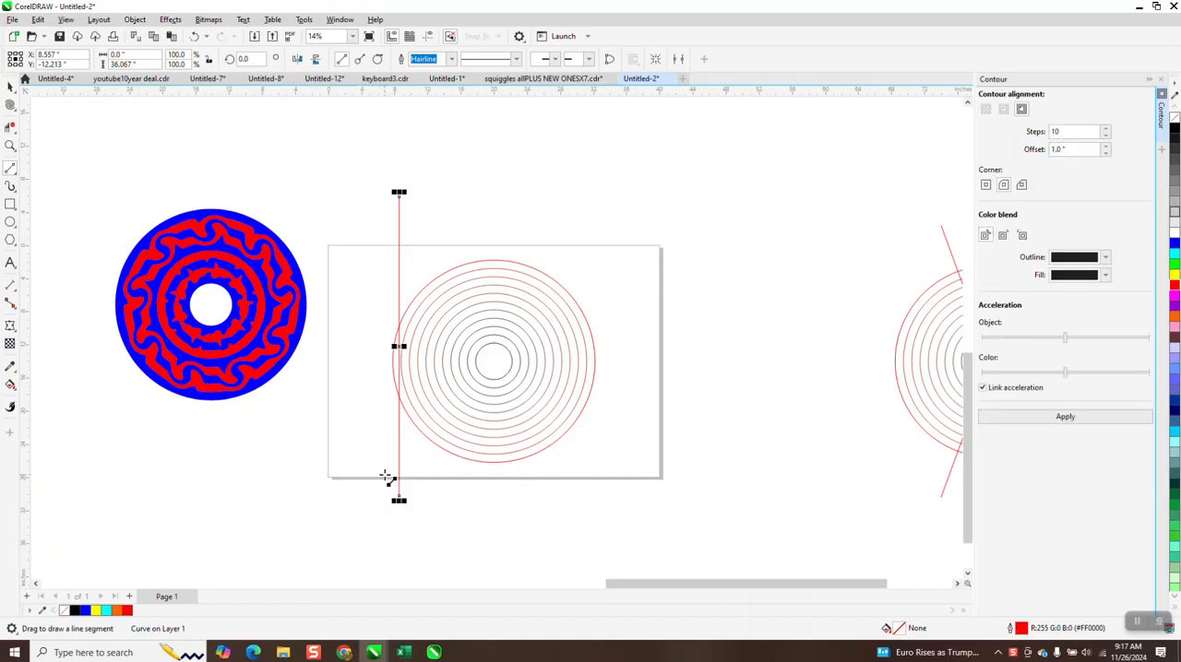
key(p)
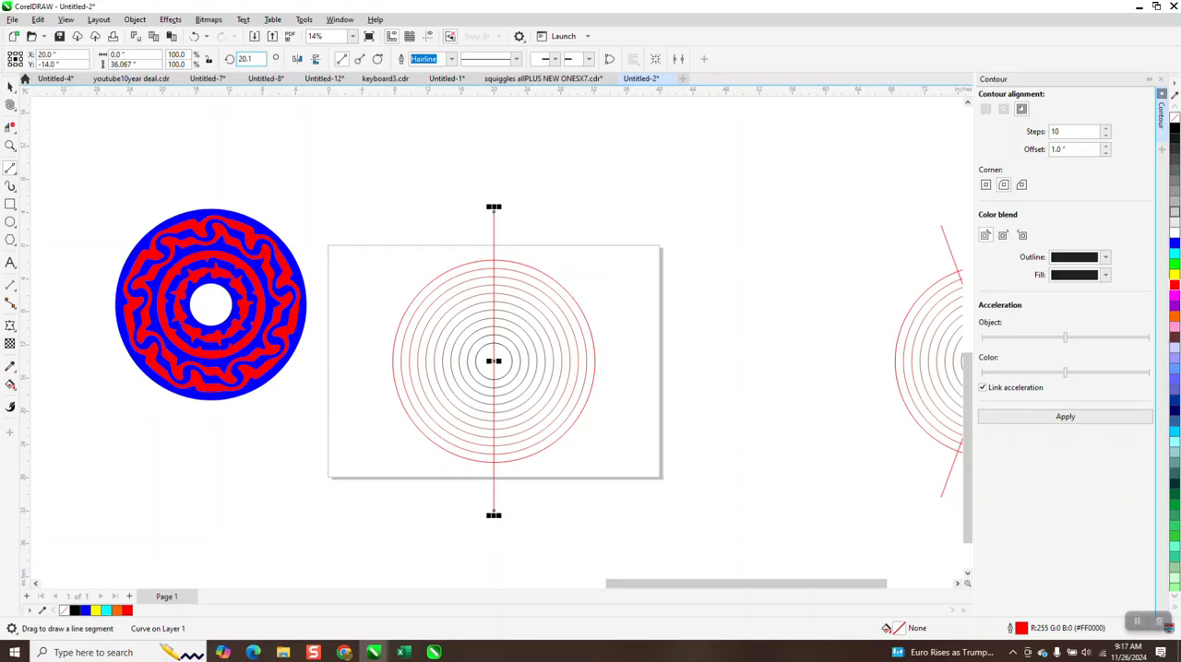
Step: Rotate the center line by 20.1 degrees and mirror a copy horizontally so the two lines cross
key(Return)
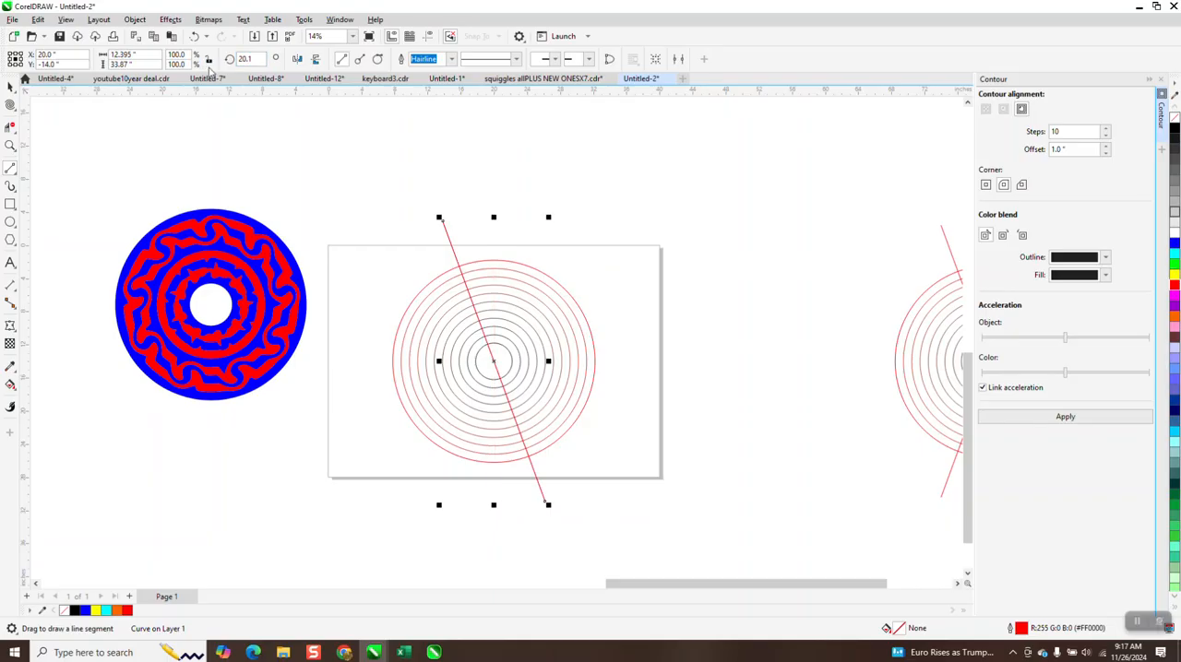
click(298, 58)
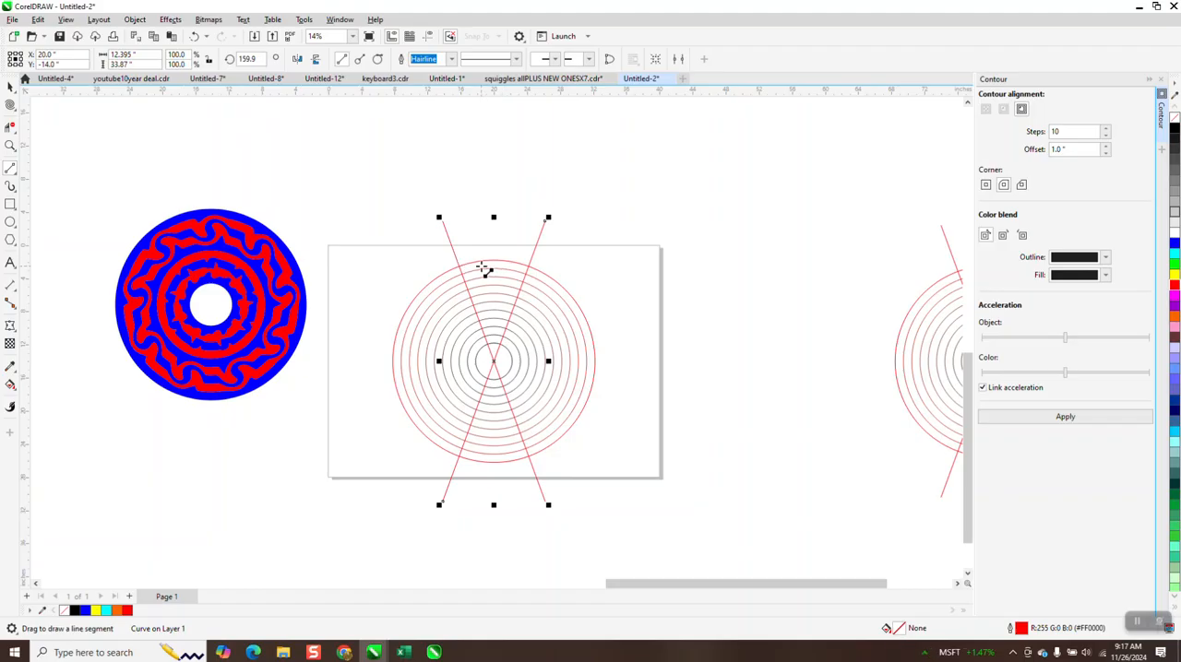
Step: Smart Fill every other ring segment in the upper wedge between the crossing lines with red and no outline, starting at the outermost ring
click(10, 385)
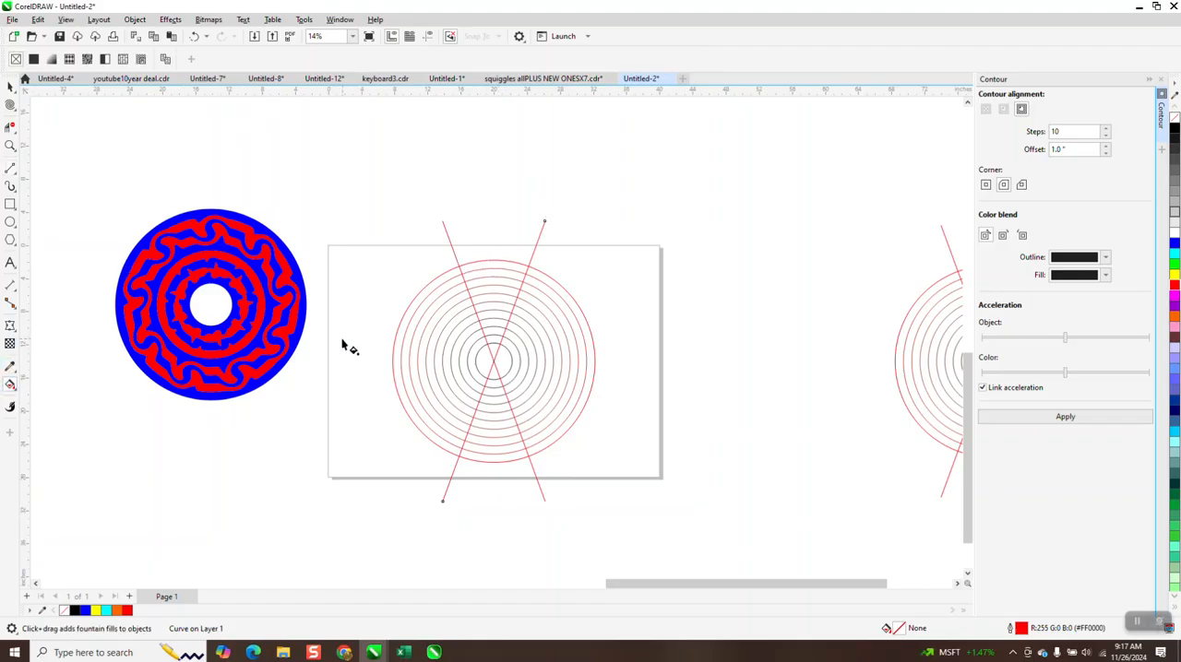
click(19, 393)
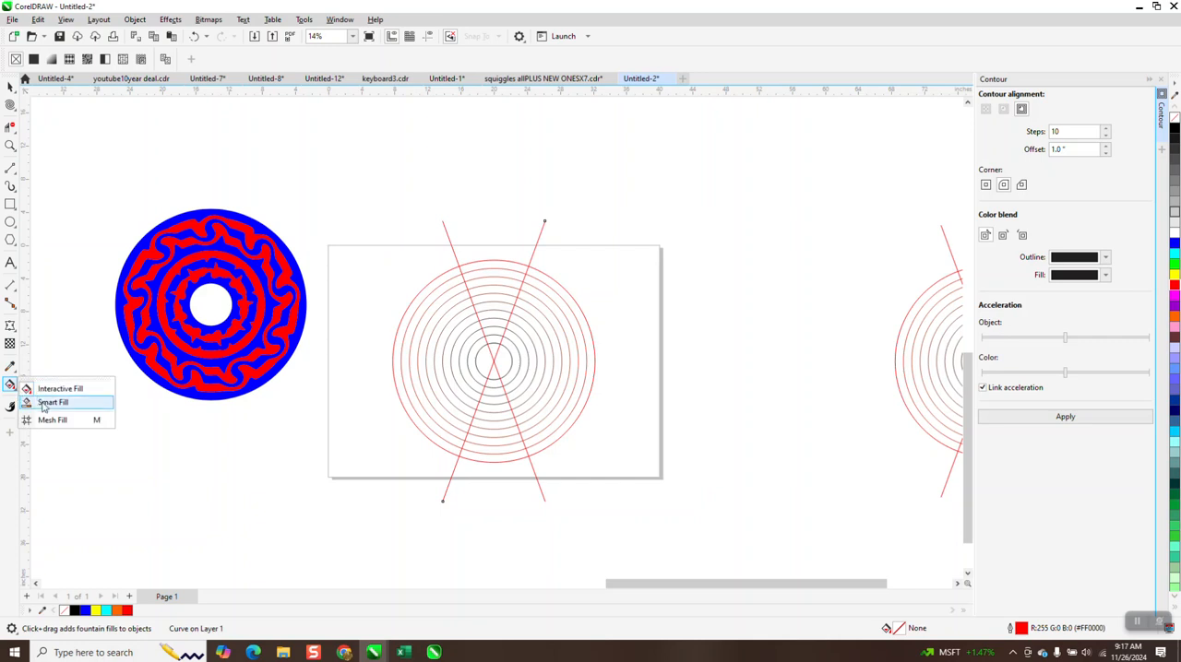
click(46, 402)
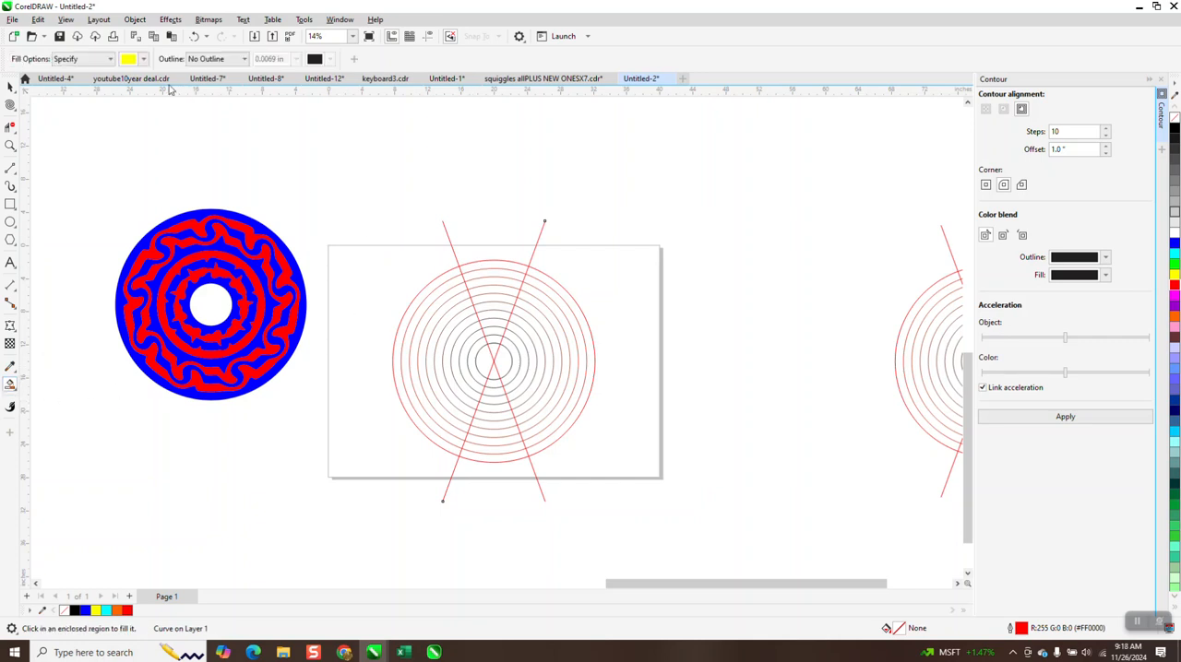
click(144, 59)
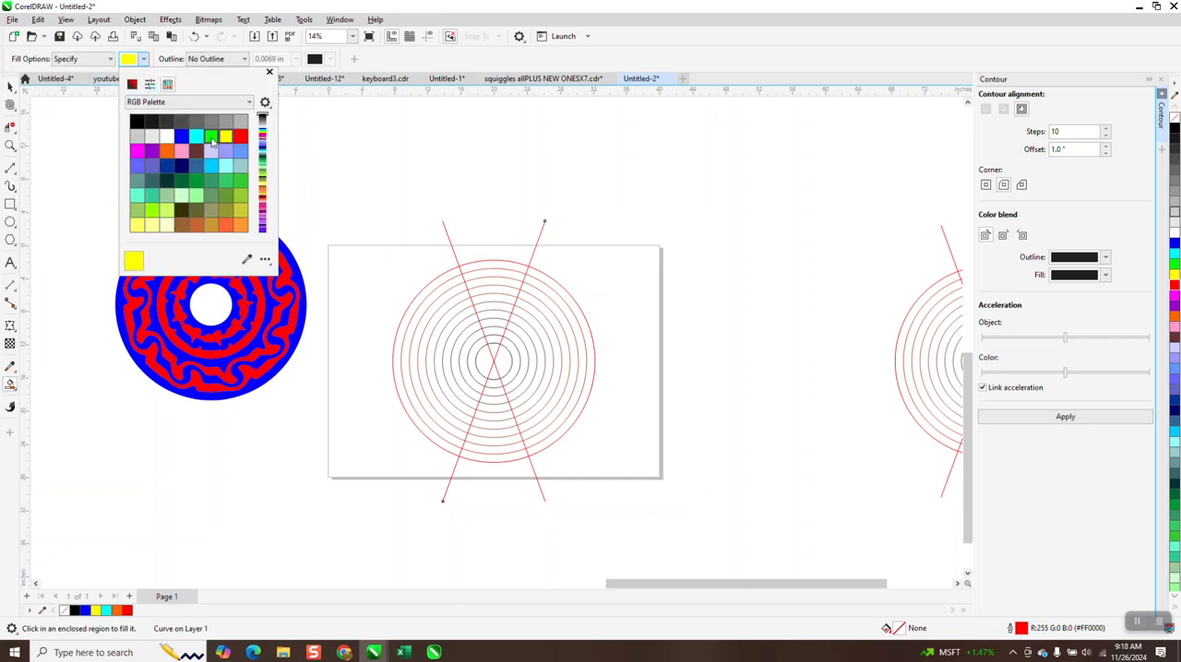
click(240, 137)
click(499, 266)
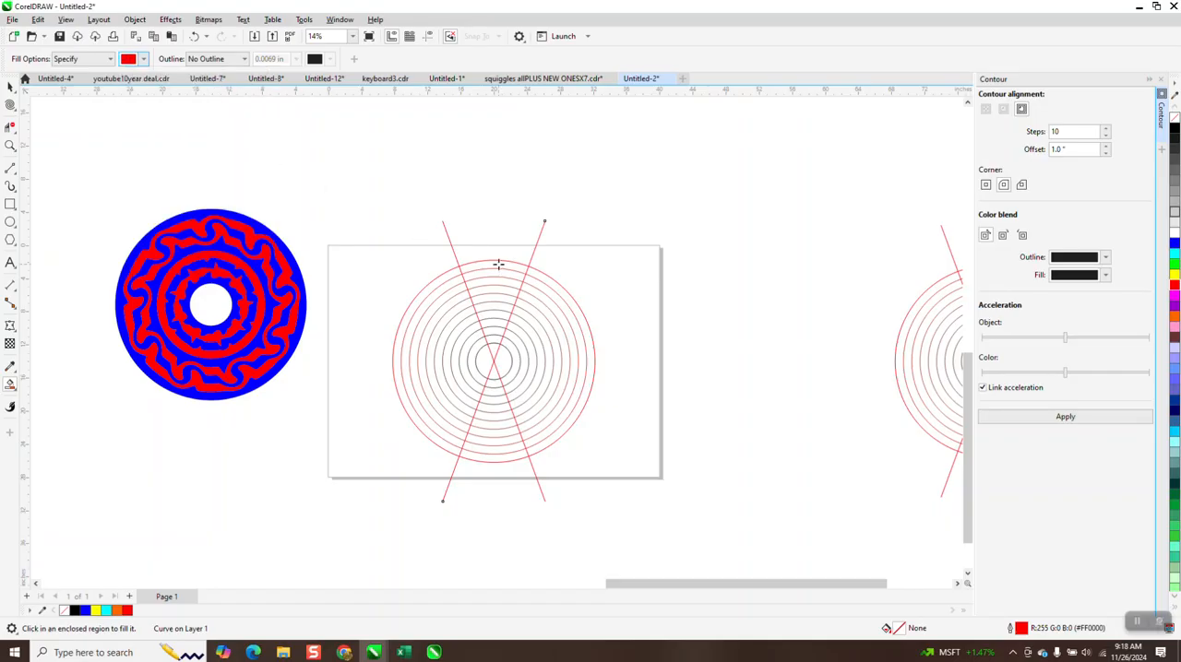
click(496, 265)
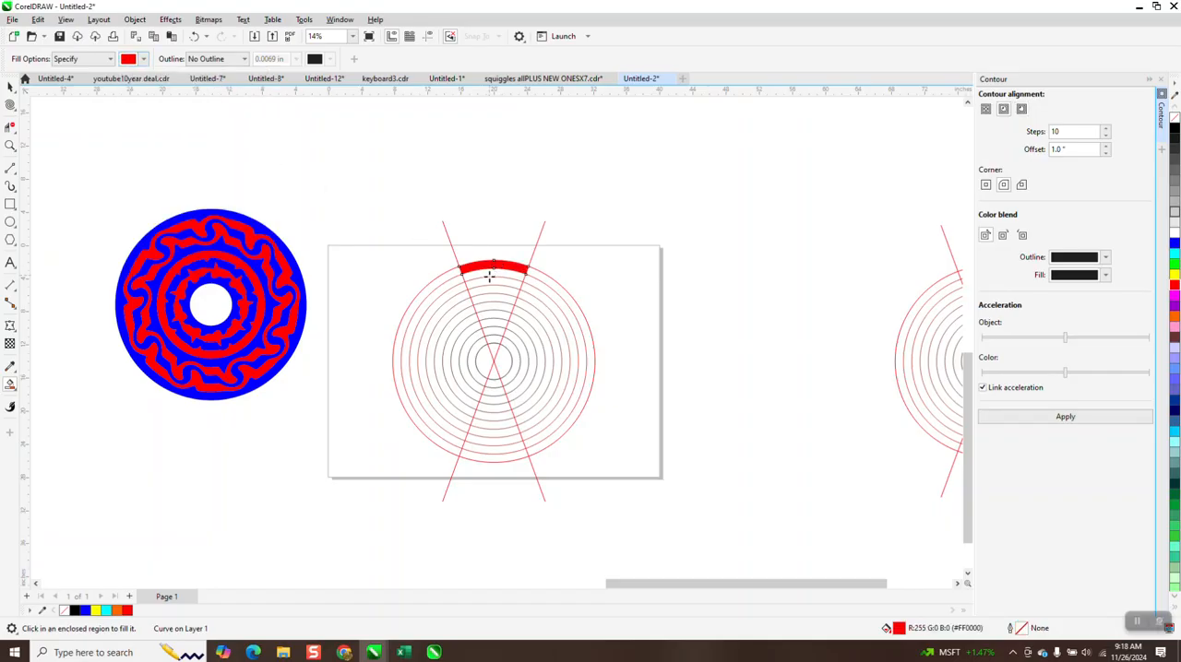
click(491, 275)
click(485, 285)
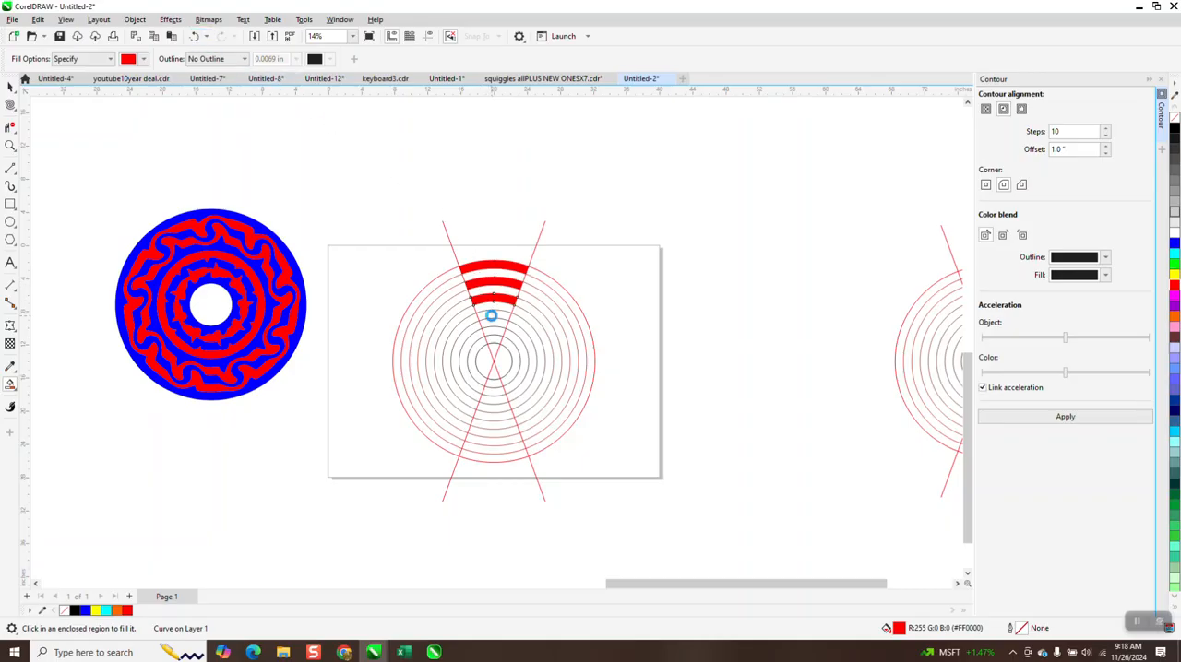
click(490, 331)
Step: Select the five red ring segments and move them 30 inches to the right, off the page
click(10, 86)
drag(390, 227, 574, 338)
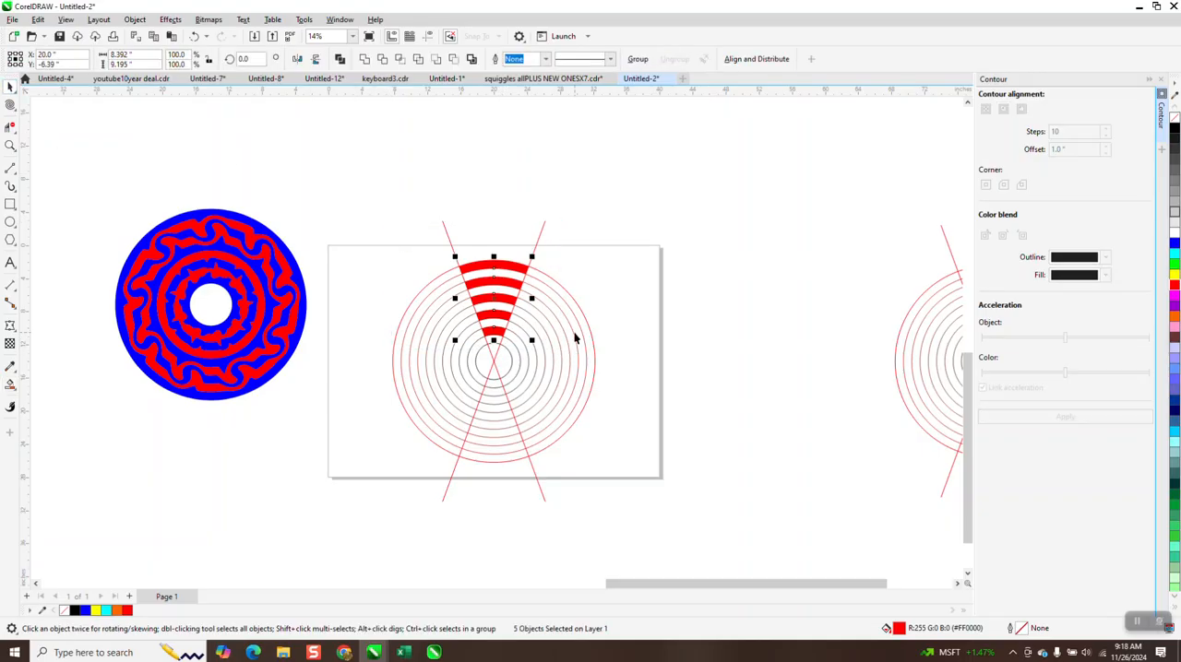
key(shift+Right)
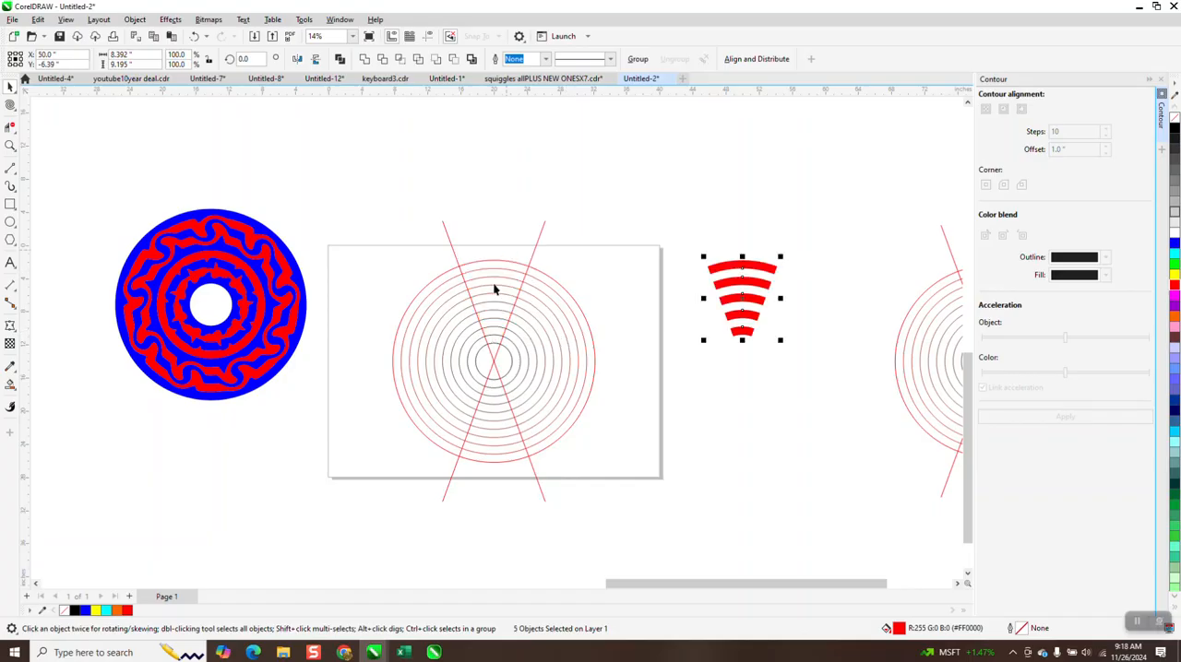
Step: Remove the fill from the five segments, give them a black hairline outline and group them
click(1174, 121)
right_click(1173, 127)
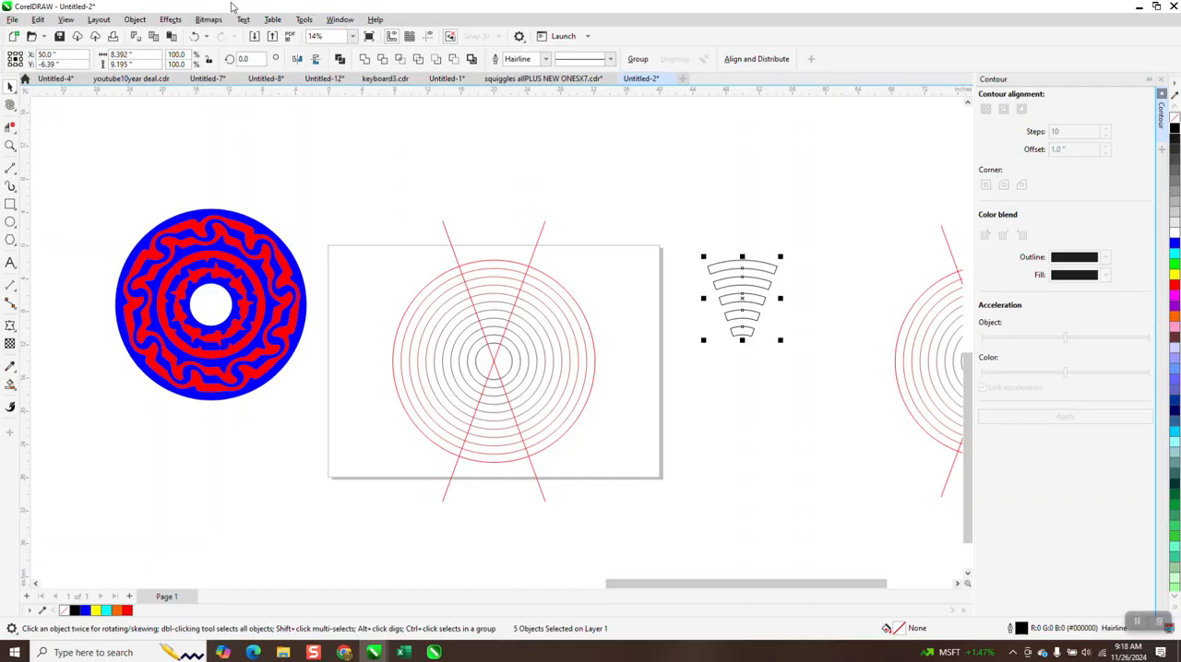
click(136, 21)
mouse_move(166, 231)
click(299, 229)
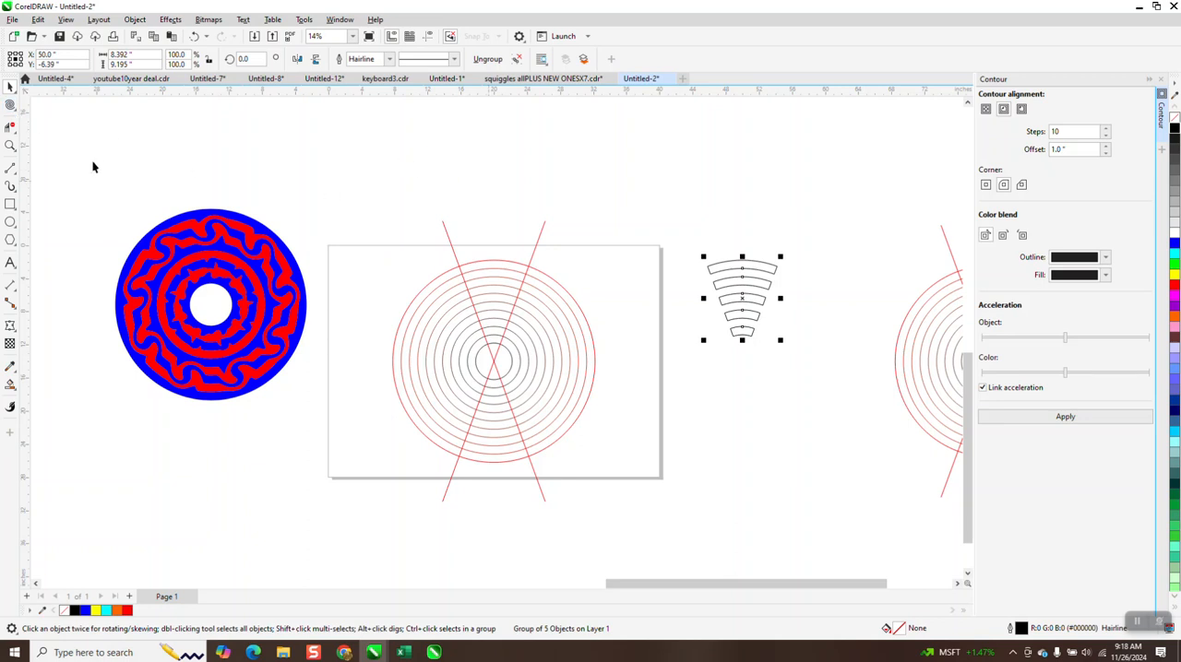
Step: Activate the Twirl tool for the grouped segments and set its nib size to 5.0 inches
click(11, 145)
drag(652, 233, 766, 340)
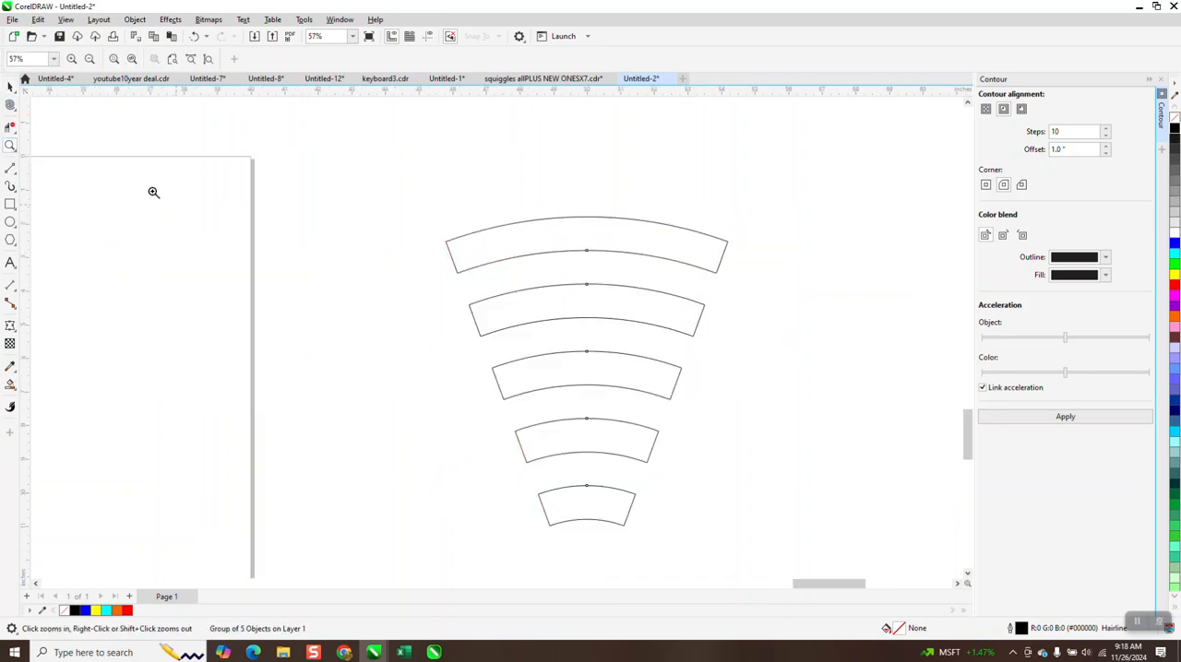
click(11, 124)
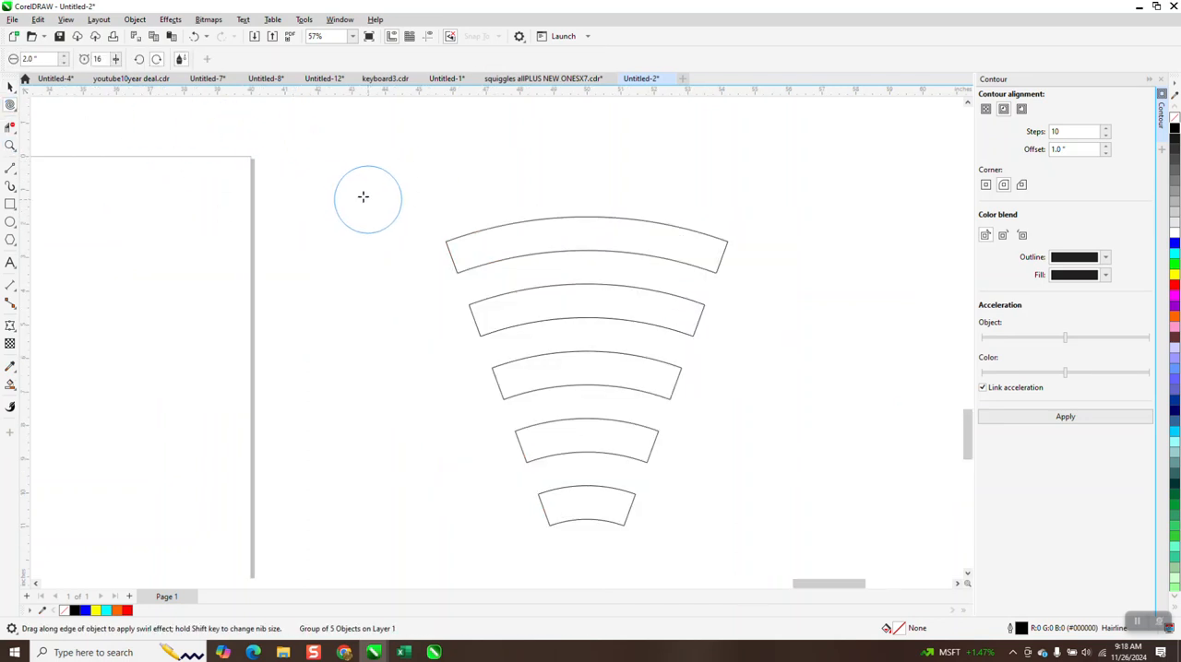
double_click(47, 58)
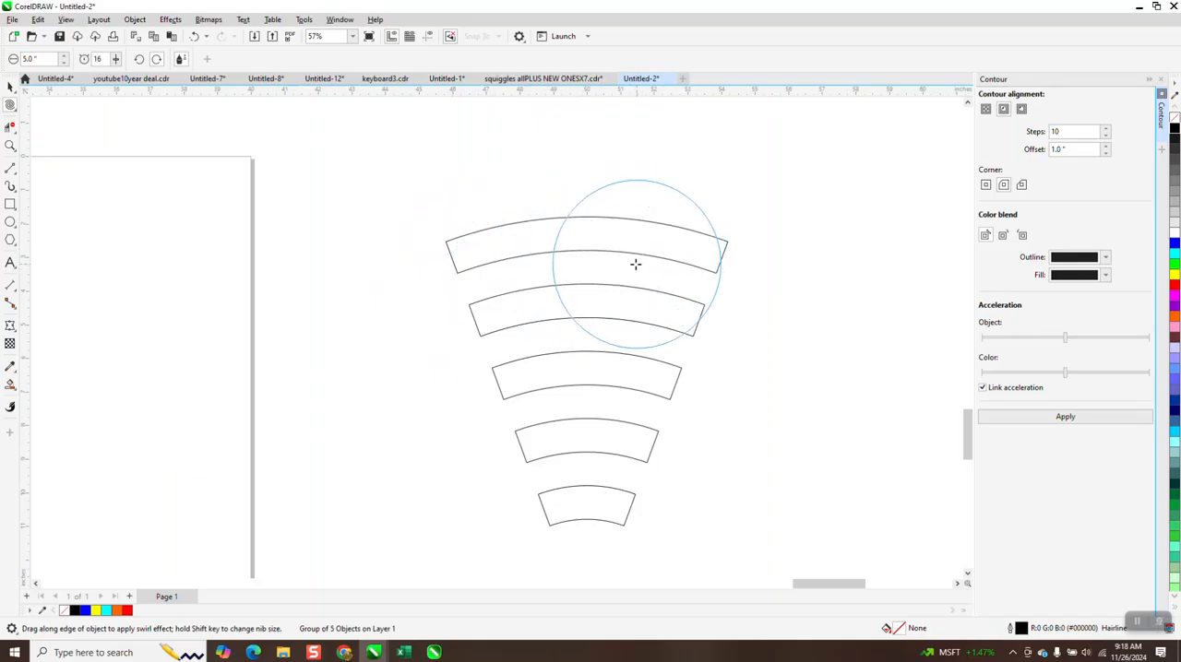
click(588, 252)
click(586, 252)
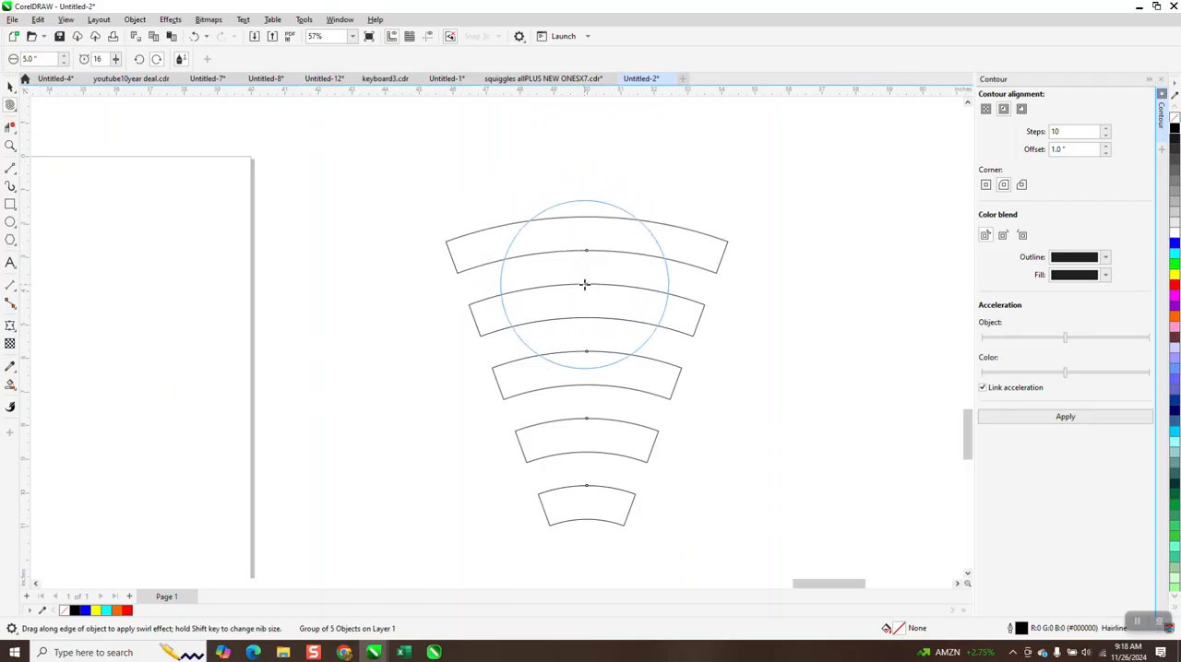
click(10, 86)
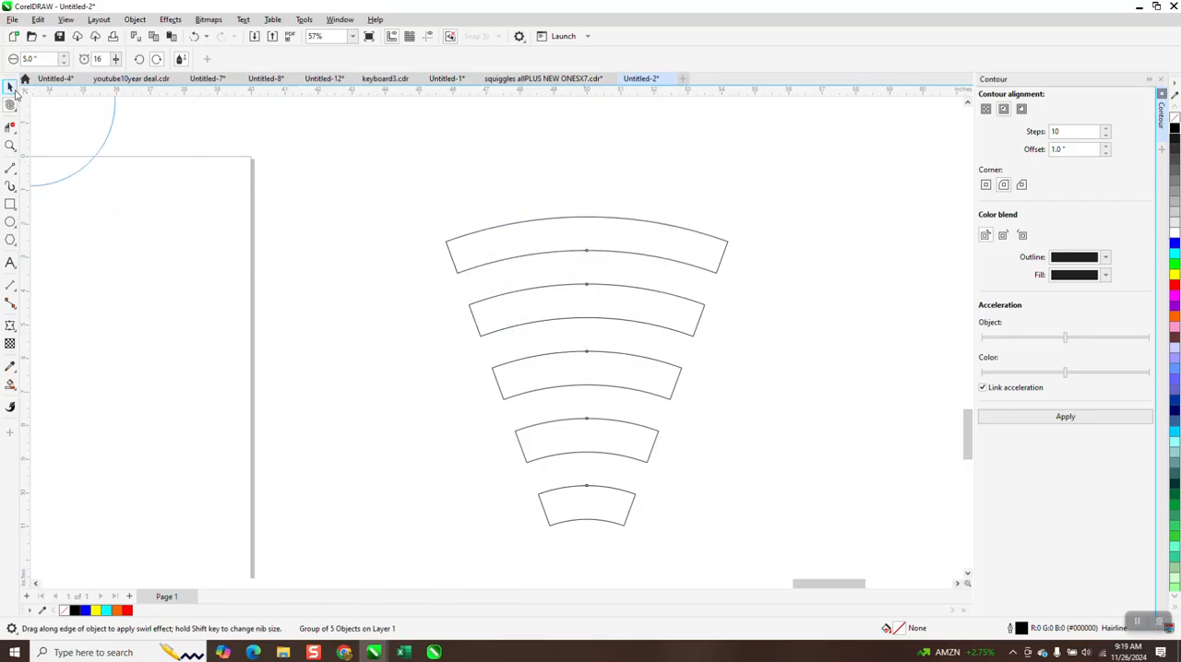
drag(528, 220, 437, 227)
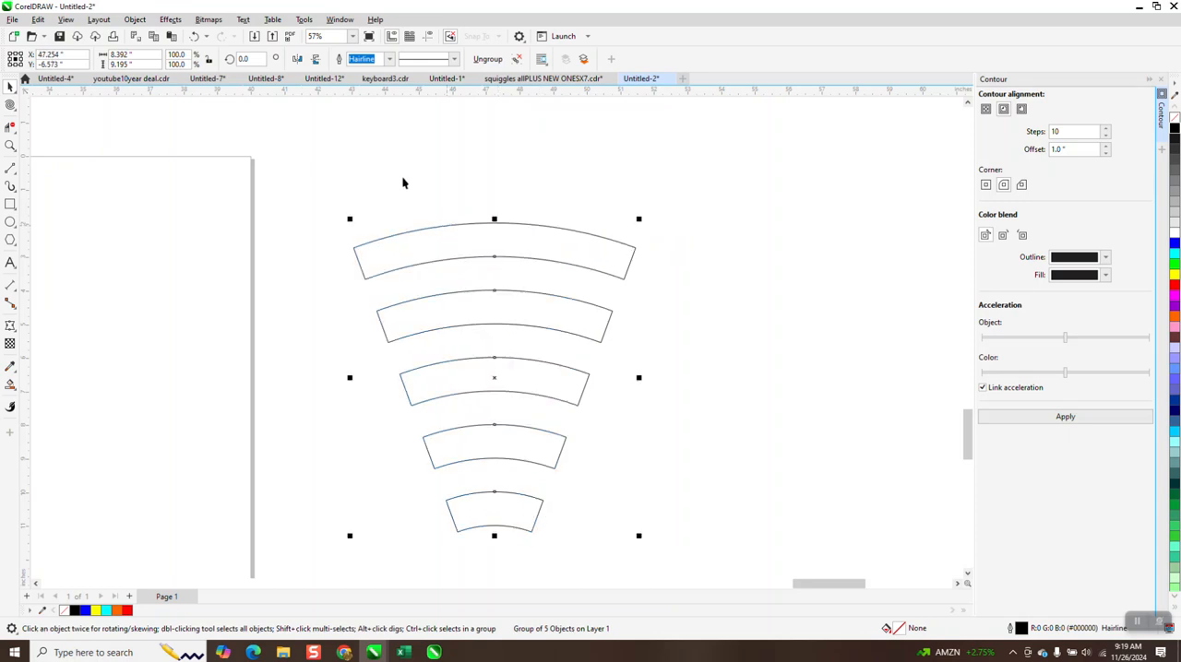
click(193, 36)
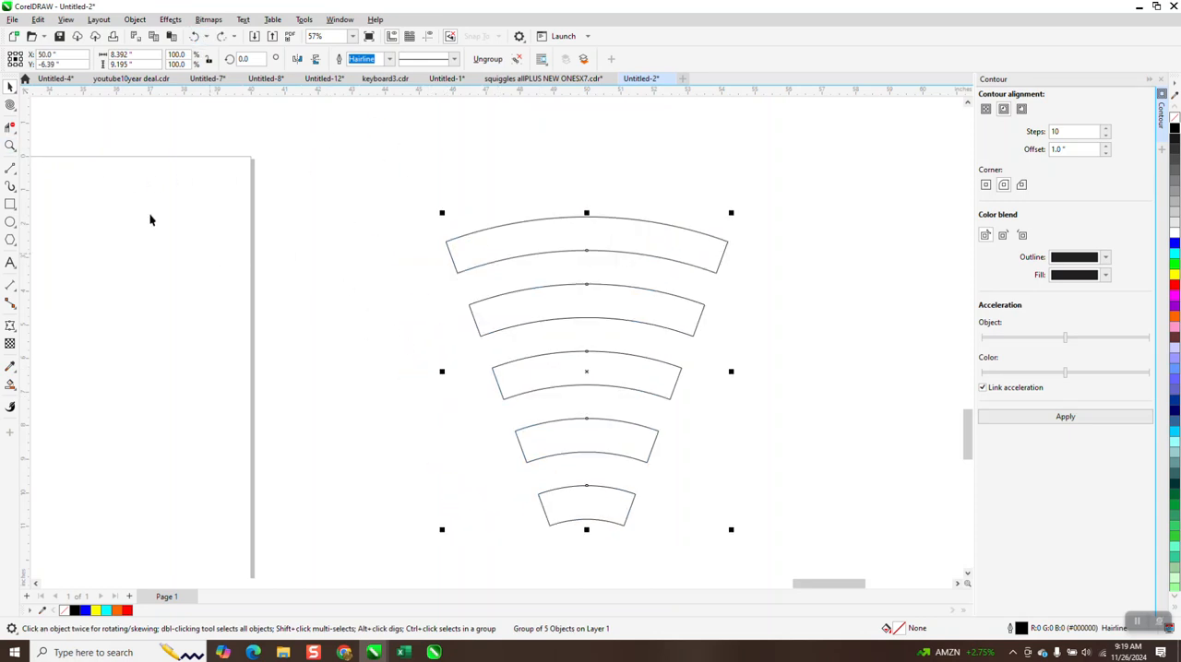
Step: Twirl the outer bands of the segment group into waves with the 5-inch nib, working upward from the second band
click(10, 105)
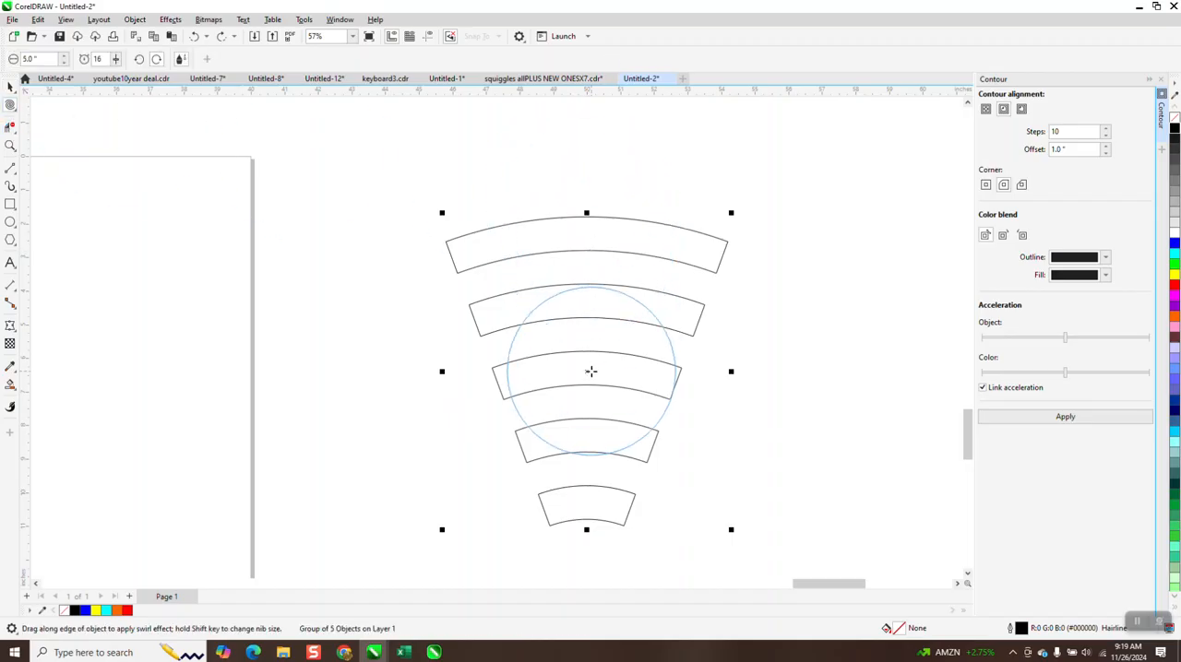
mouse_move(581, 306)
mouse_down()
mouse_move(585, 295)
mouse_move(593, 366)
mouse_move(596, 224)
mouse_up()
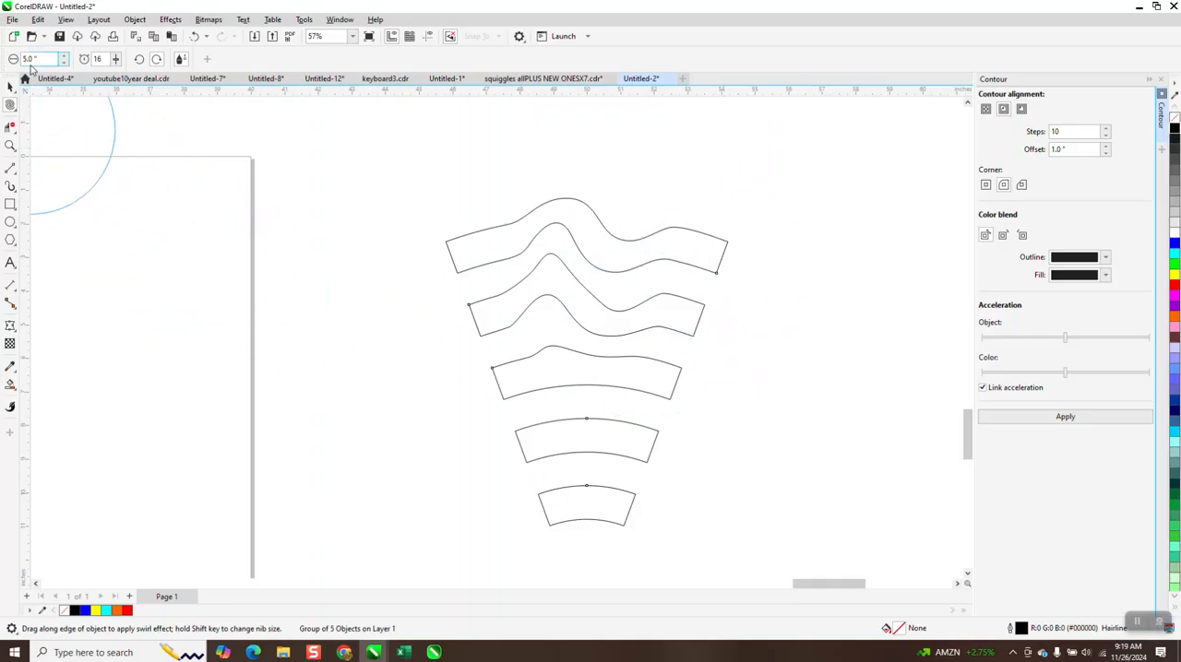
Step: Set the Twirl nib size to 2.0 inches and twirl the facing edges of the third and fourth bands and the innermost band's upper edge
text(2)
key(Return)
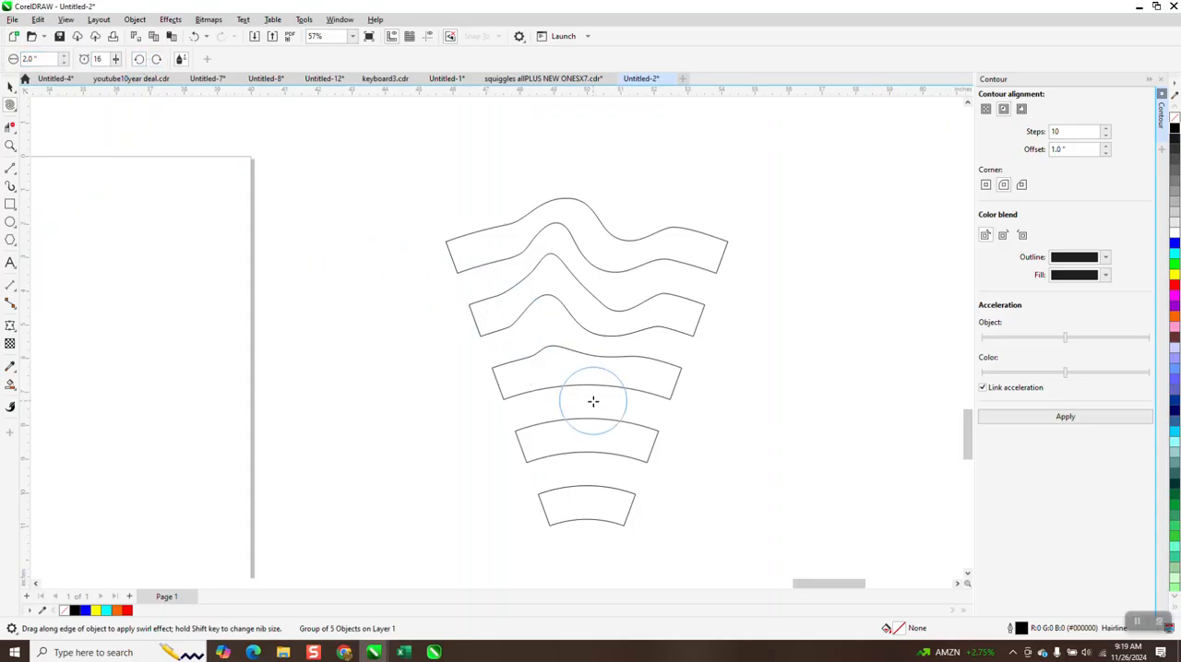
mouse_move(589, 390)
mouse_down()
mouse_move(559, 425)
mouse_move(617, 427)
mouse_move(613, 440)
mouse_up()
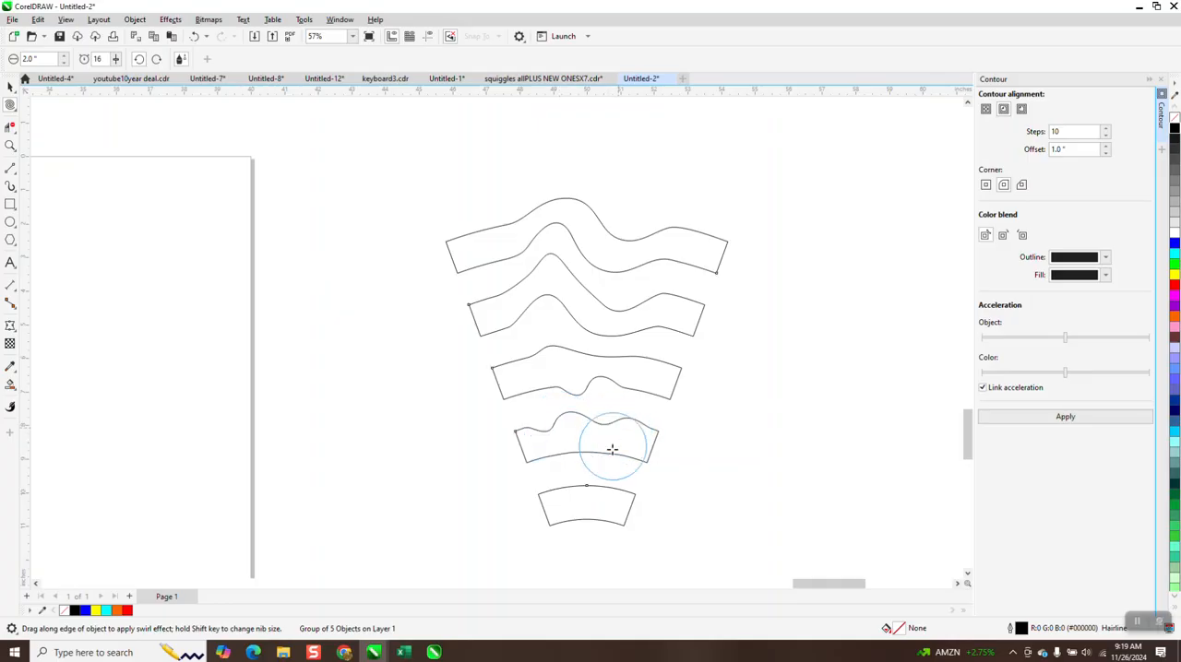
drag(587, 490, 592, 478)
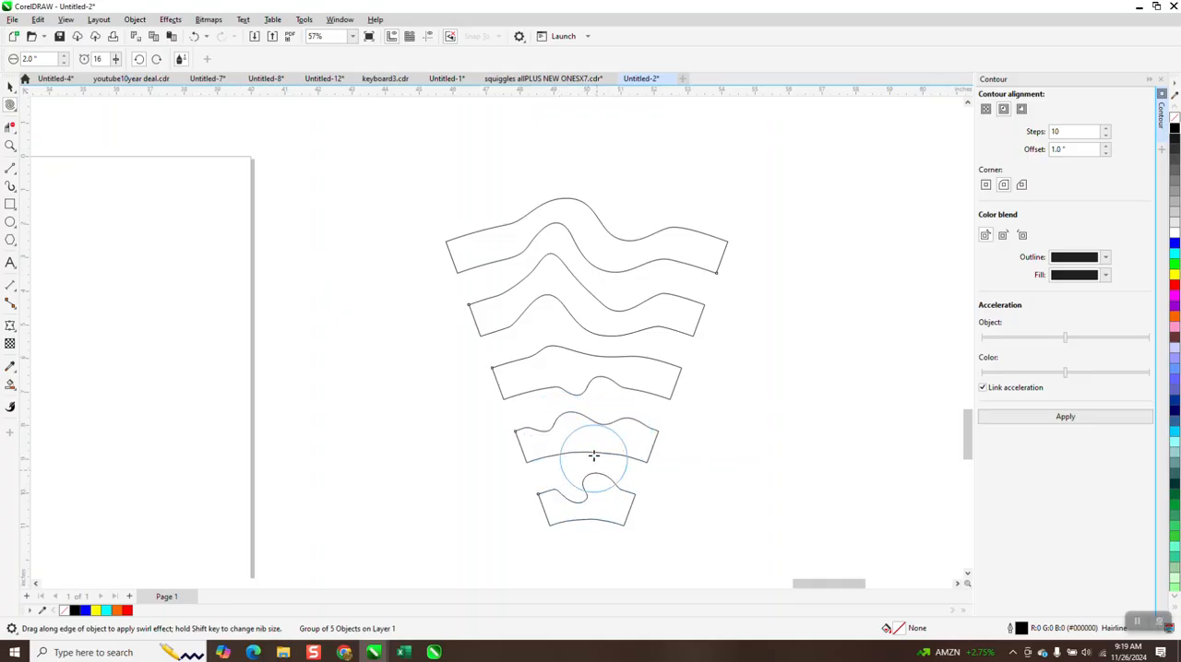
click(11, 86)
scroll(544, 249, down, 3)
scroll(551, 245, down, 4)
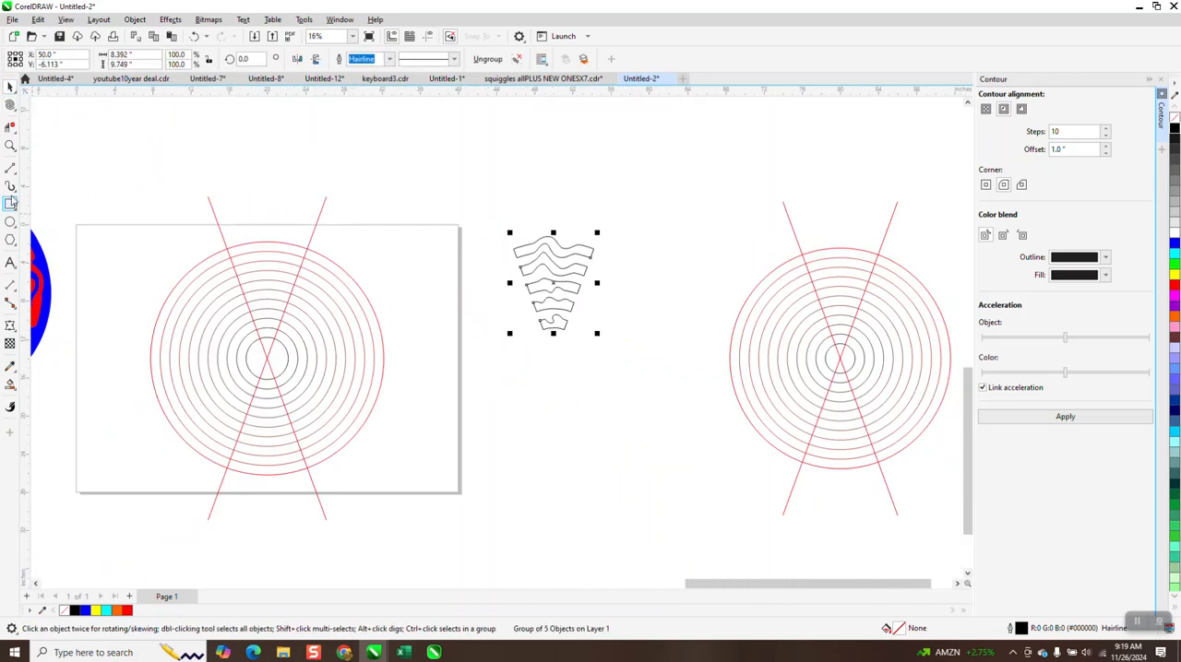
Step: Move the contoured circle set with its crossing lines 60 inches up off the page and the twirled segment group 30 inches left onto the page
mouse_move(105, 169)
mouse_down()
mouse_move(403, 507)
mouse_move(443, 531)
mouse_up()
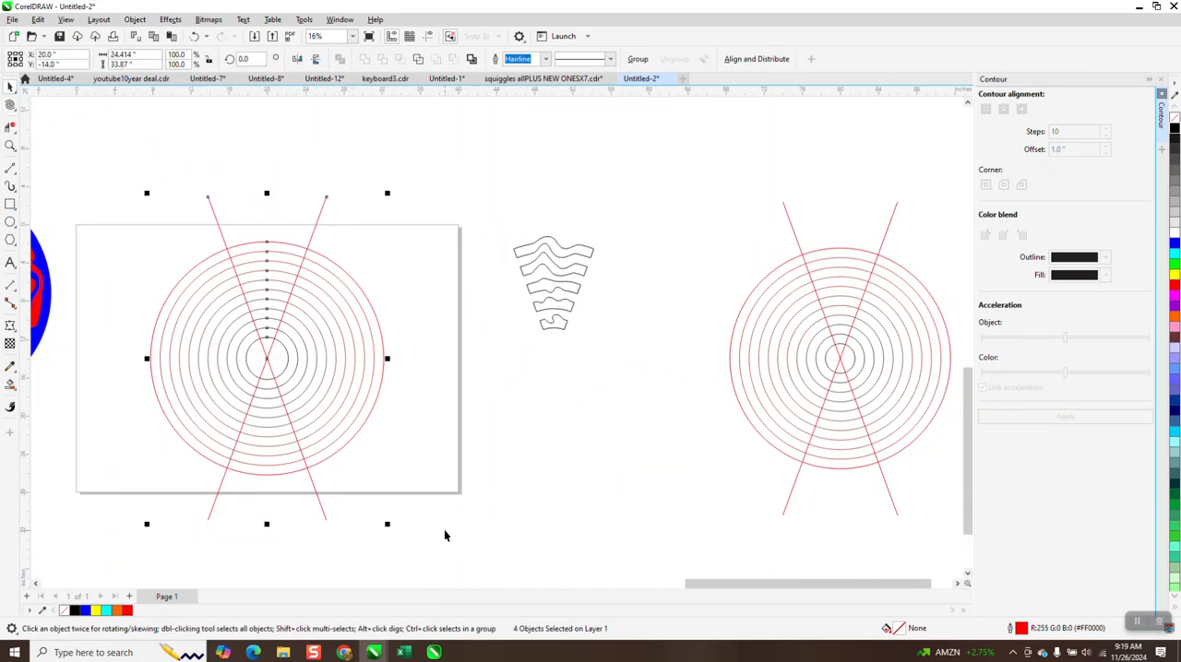
key(Up)
key(Up)
drag(466, 212, 632, 339)
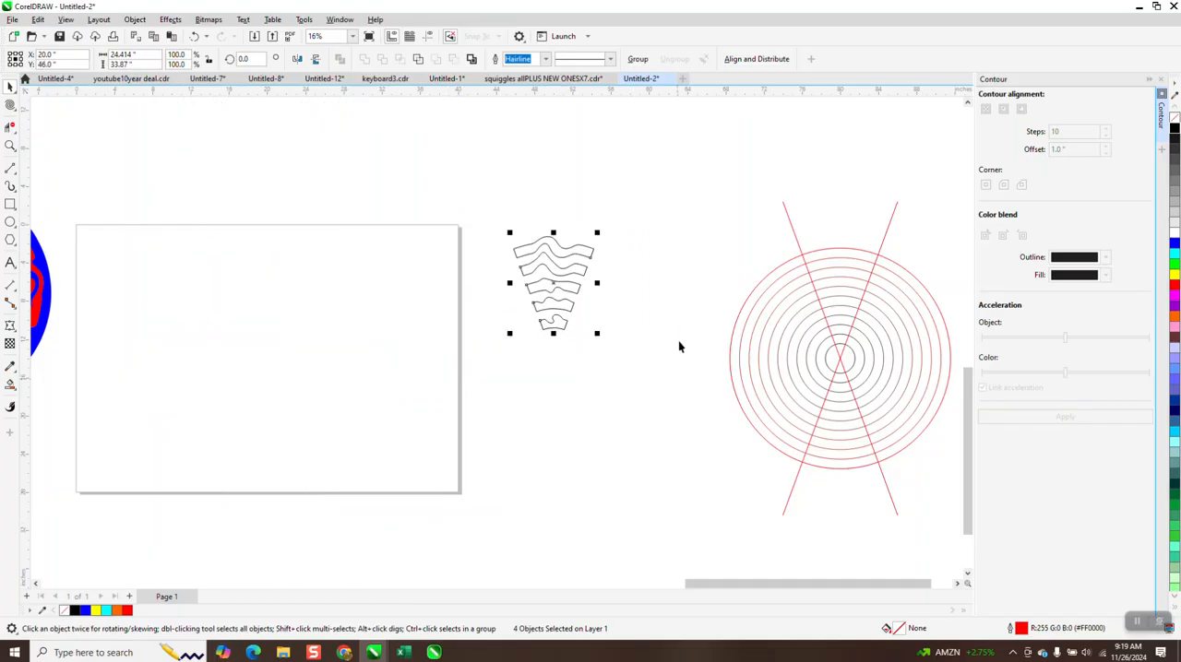
key(Left)
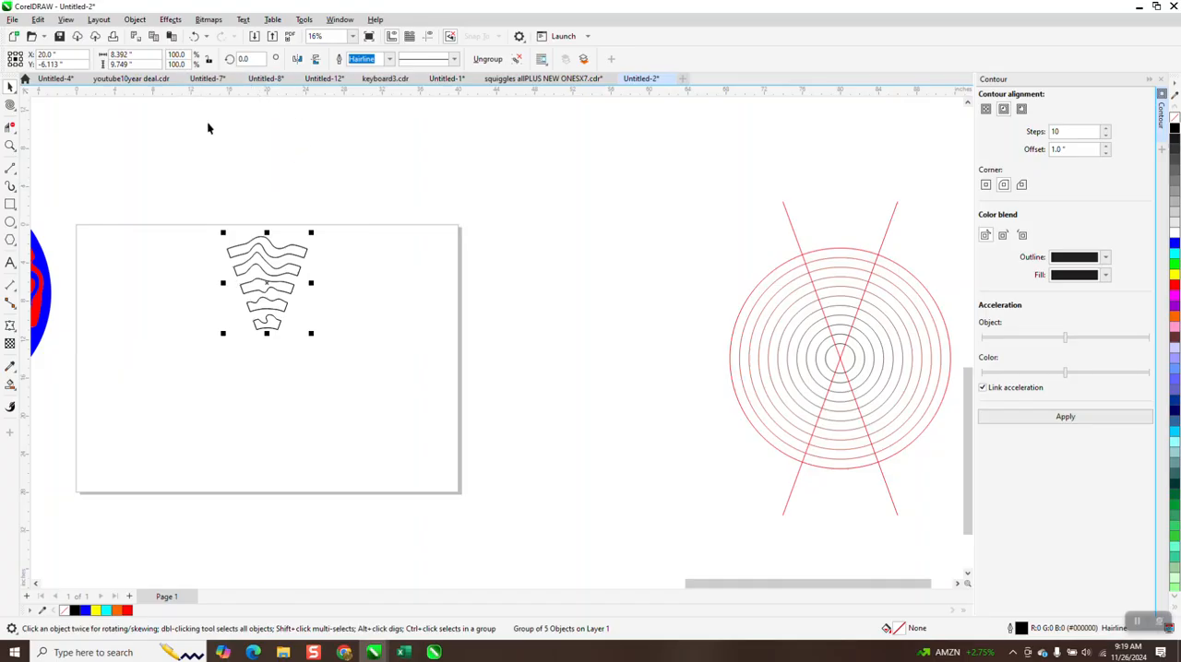
Step: Make a copy of the twirled segment group rotated 40° about the centre point below it
click(269, 279)
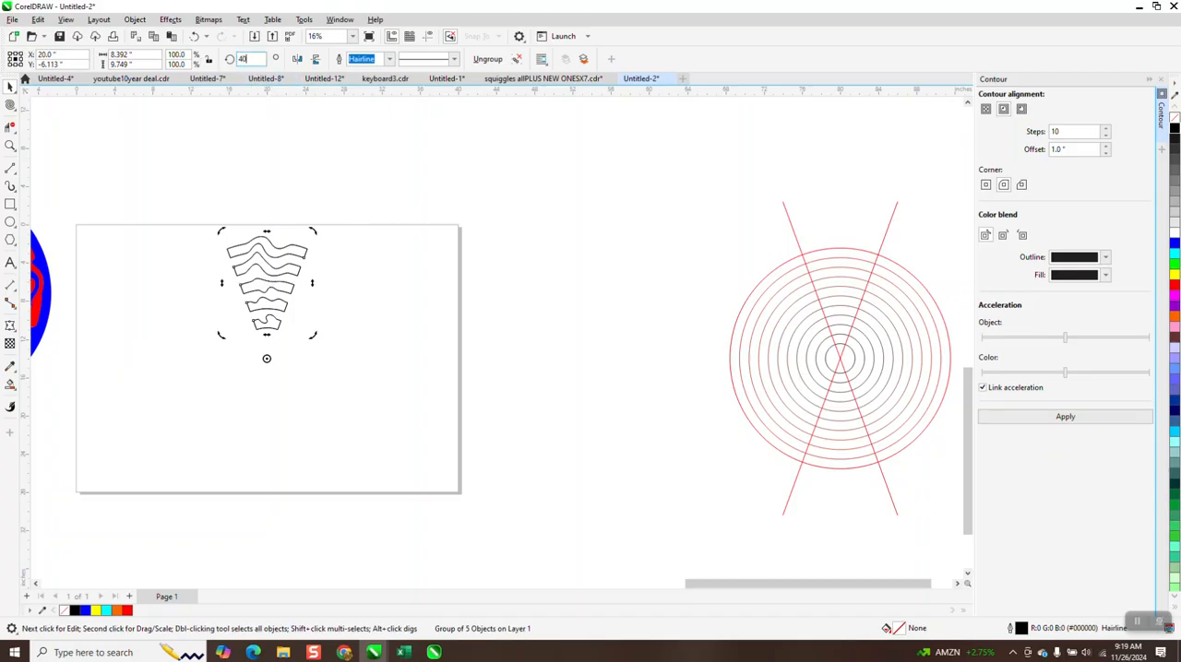
text(40)
key(Return)
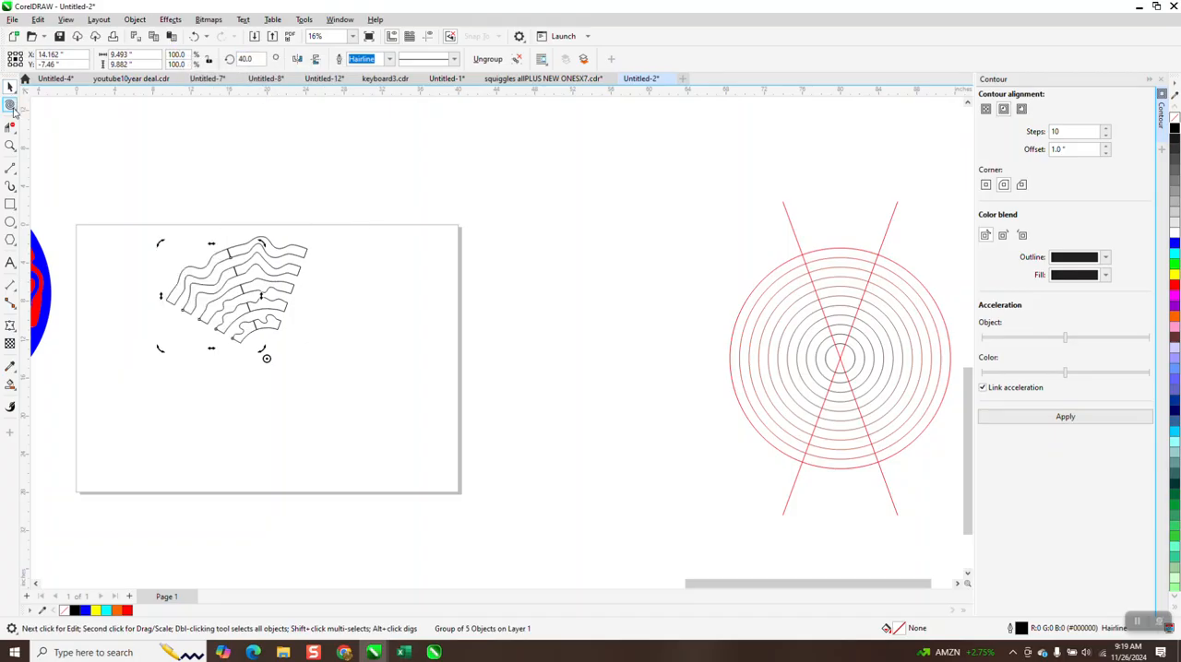
Step: Examine the seams between the original segment group and its rotated copy up close
click(10, 145)
drag(227, 250, 241, 260)
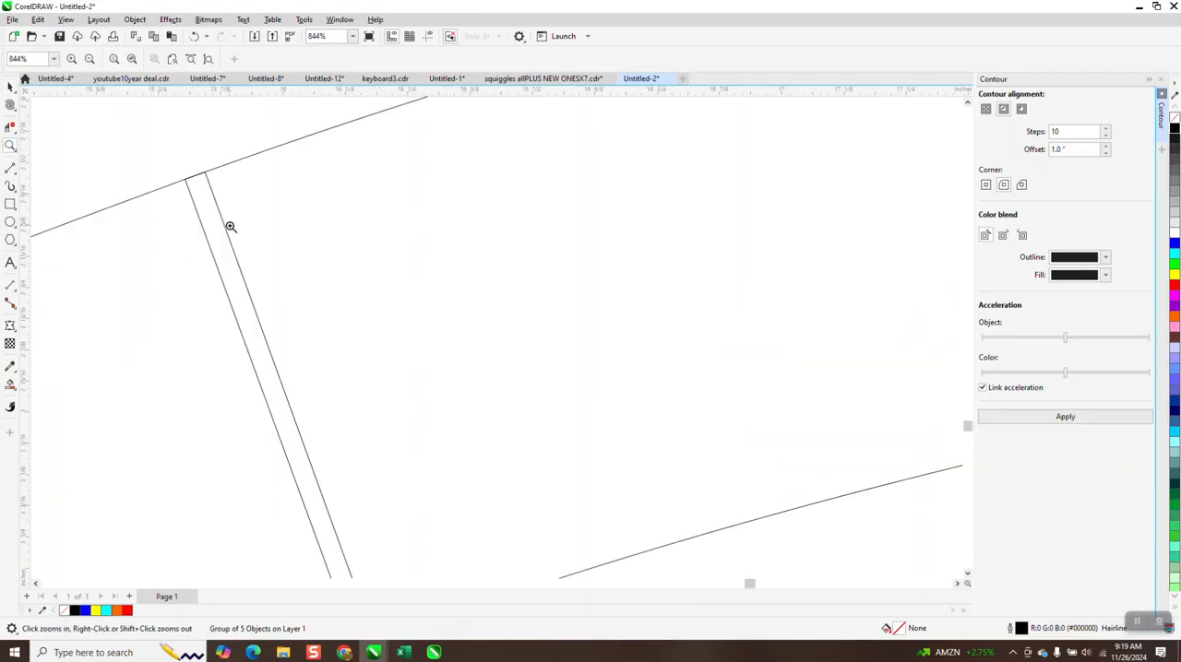
right_click(222, 187)
right_click(225, 182)
right_click(230, 175)
right_click(236, 172)
drag(338, 457, 339, 457)
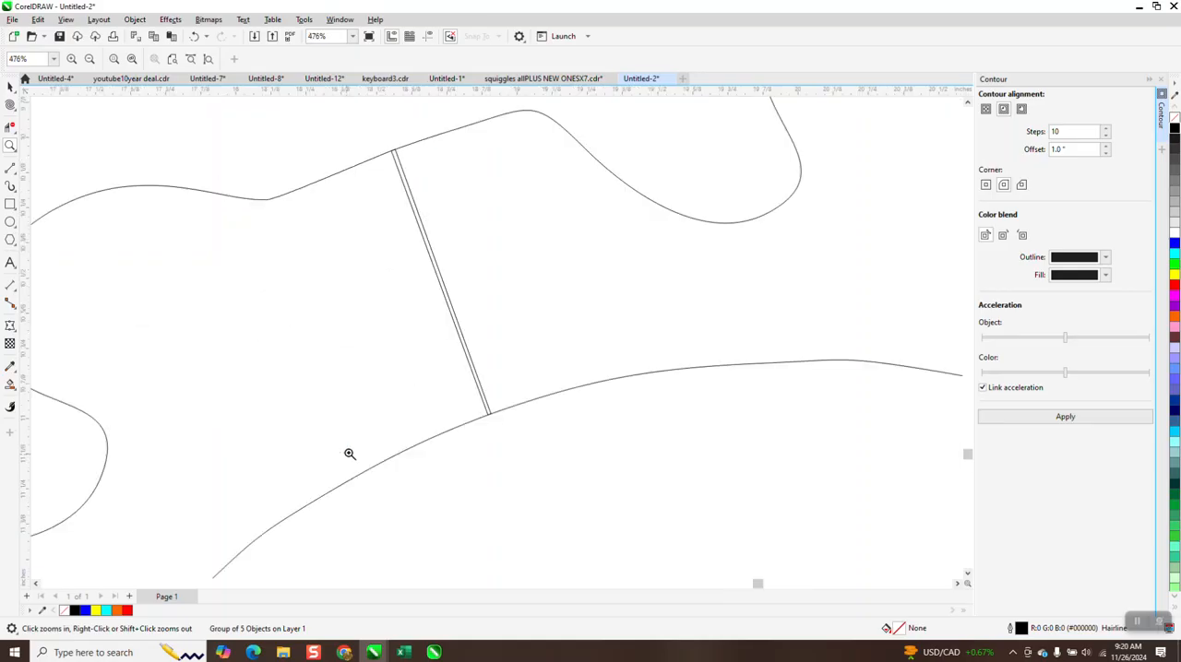
right_click(421, 255)
right_click(422, 267)
right_click(427, 264)
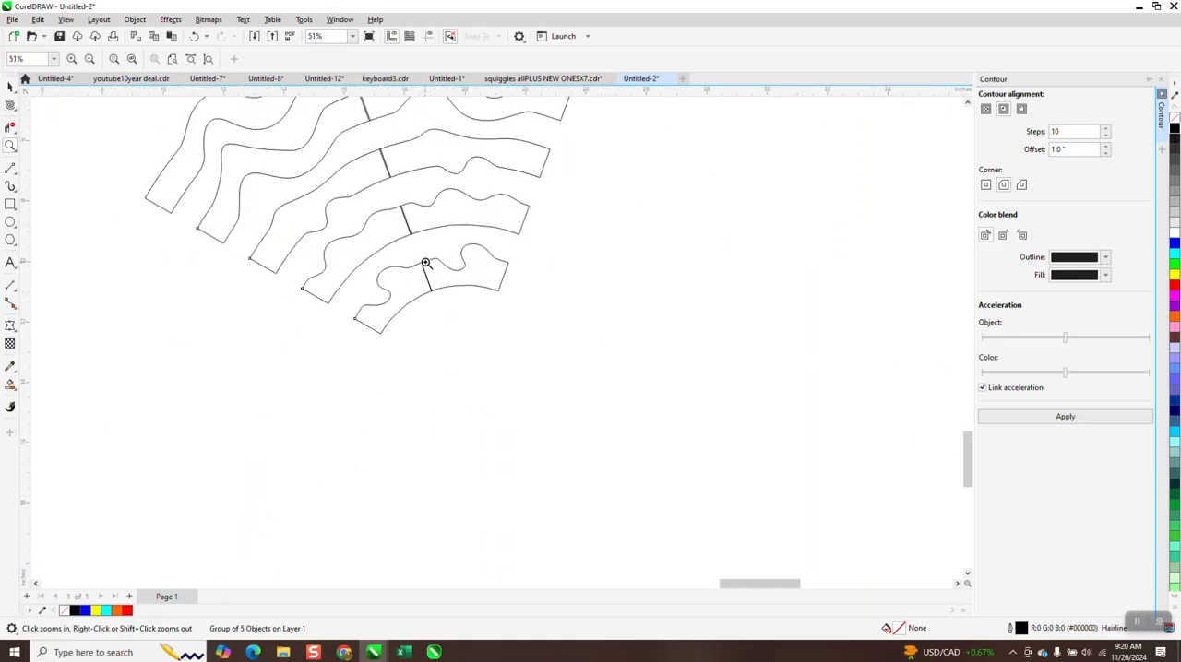
right_click(387, 244)
click(11, 85)
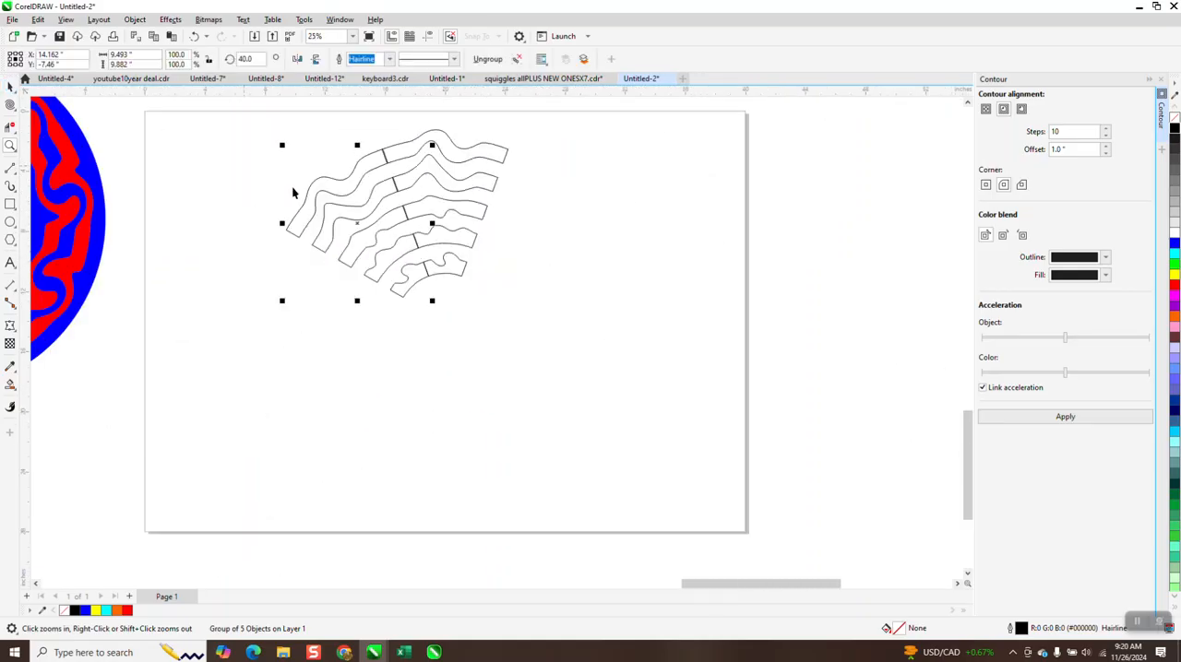
Step: Try further copies of the segment group rotated to 45° and 50°, discarding them again
click(256, 59)
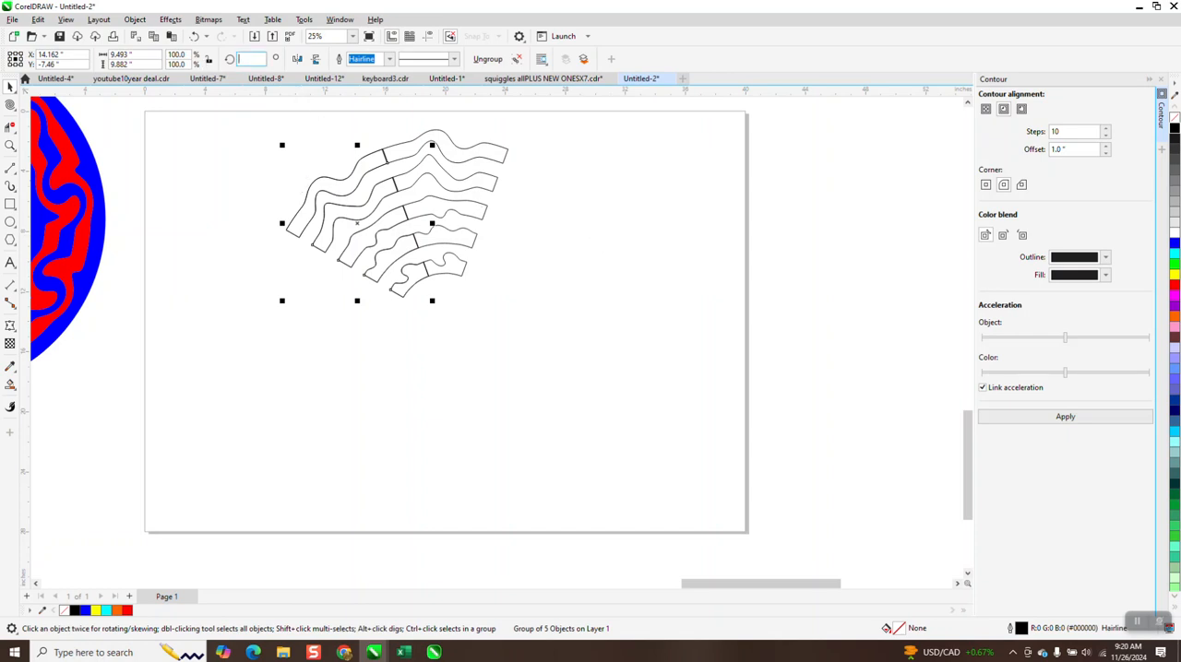
text(45.0)
key(Return)
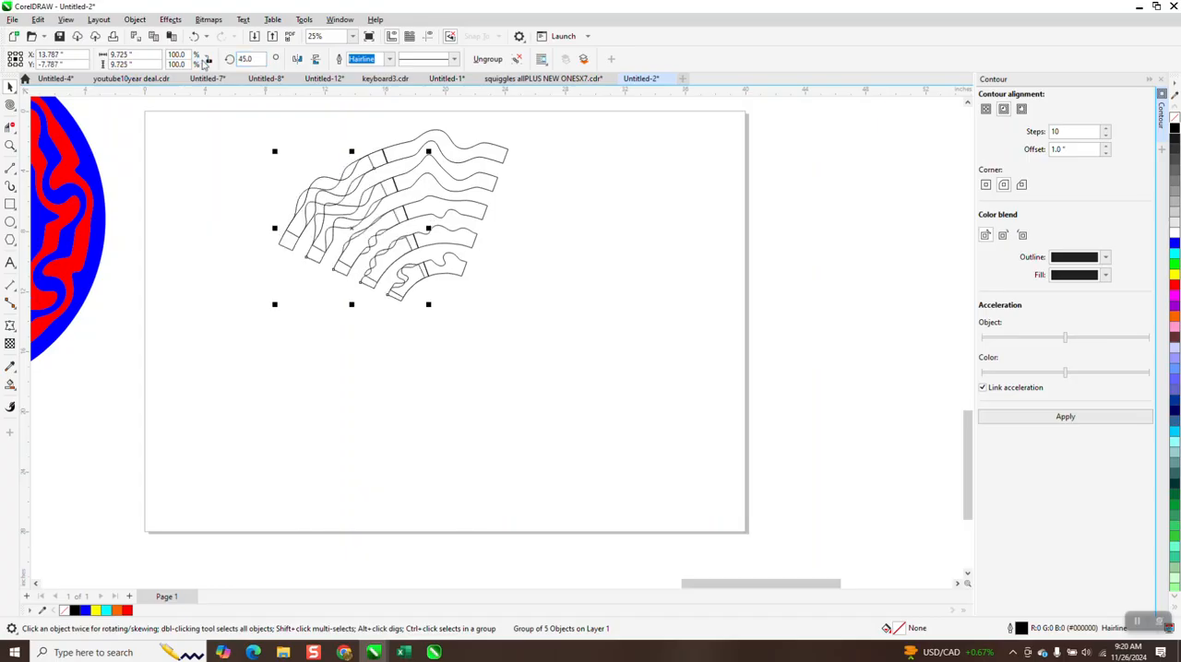
drag(261, 59, 179, 63)
text(50)
key(Return)
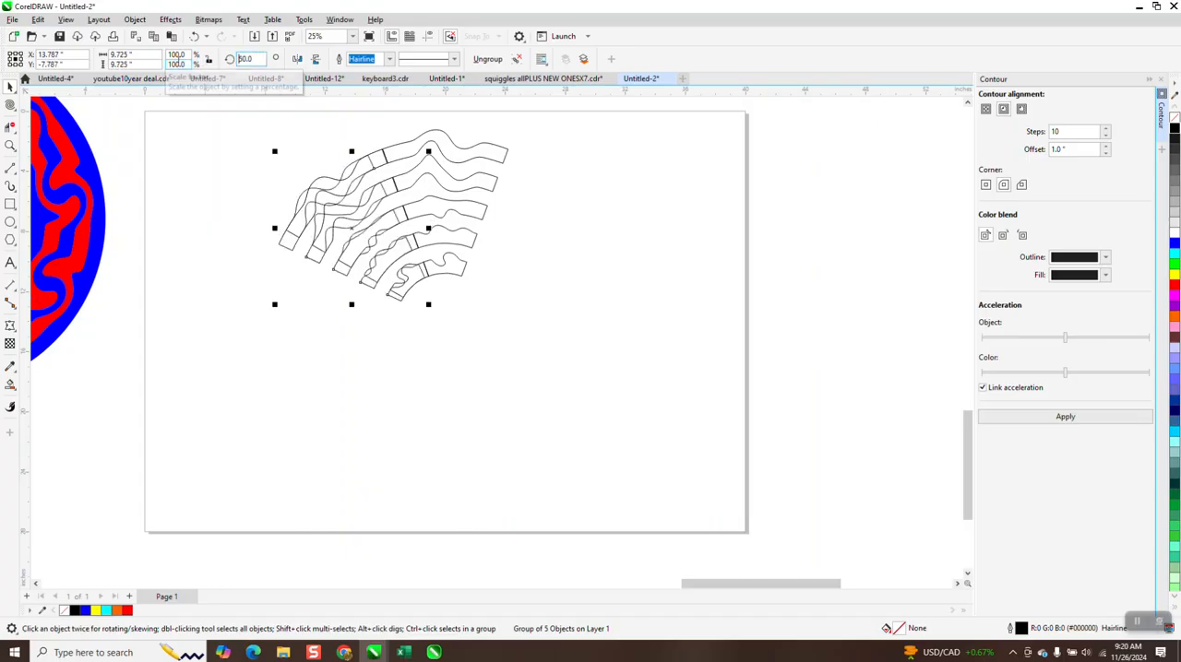
click(293, 59)
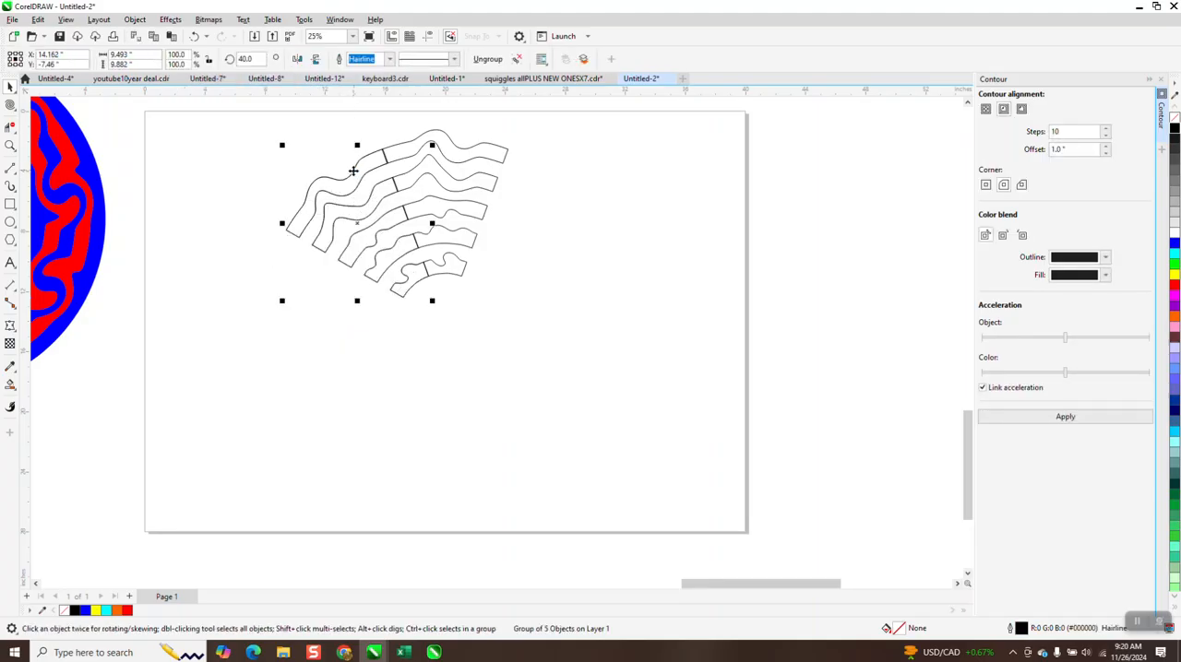
click(259, 59)
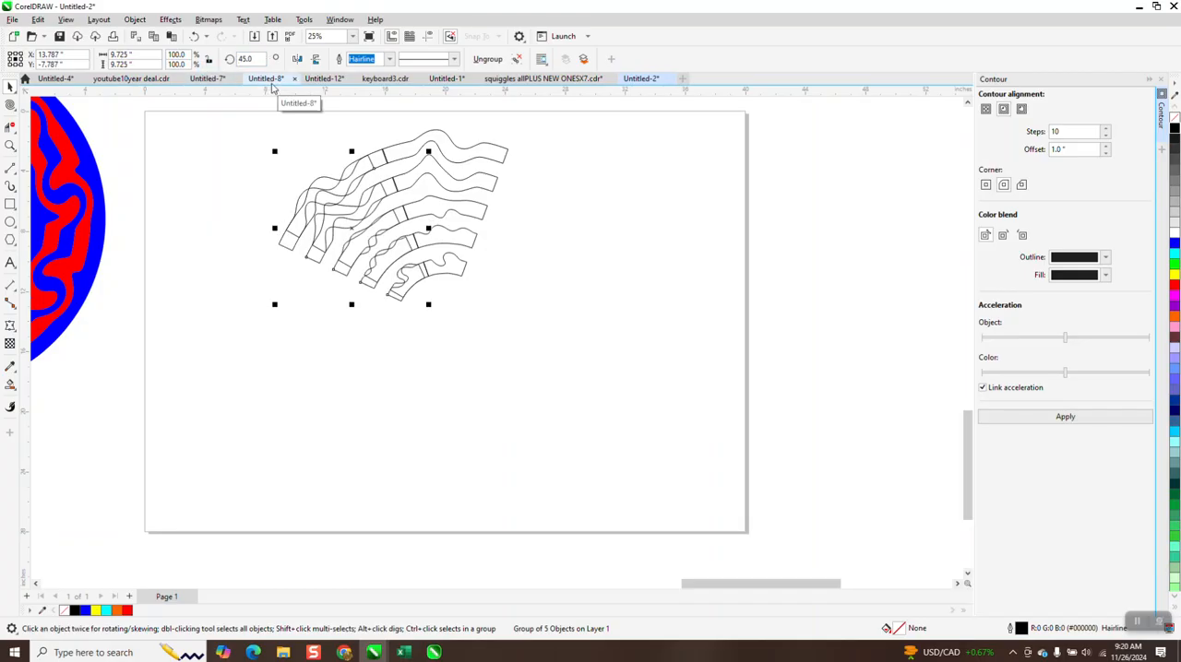
key(Delete)
Step: Move the 40° segment copy away from the original and undo the move
click(356, 174)
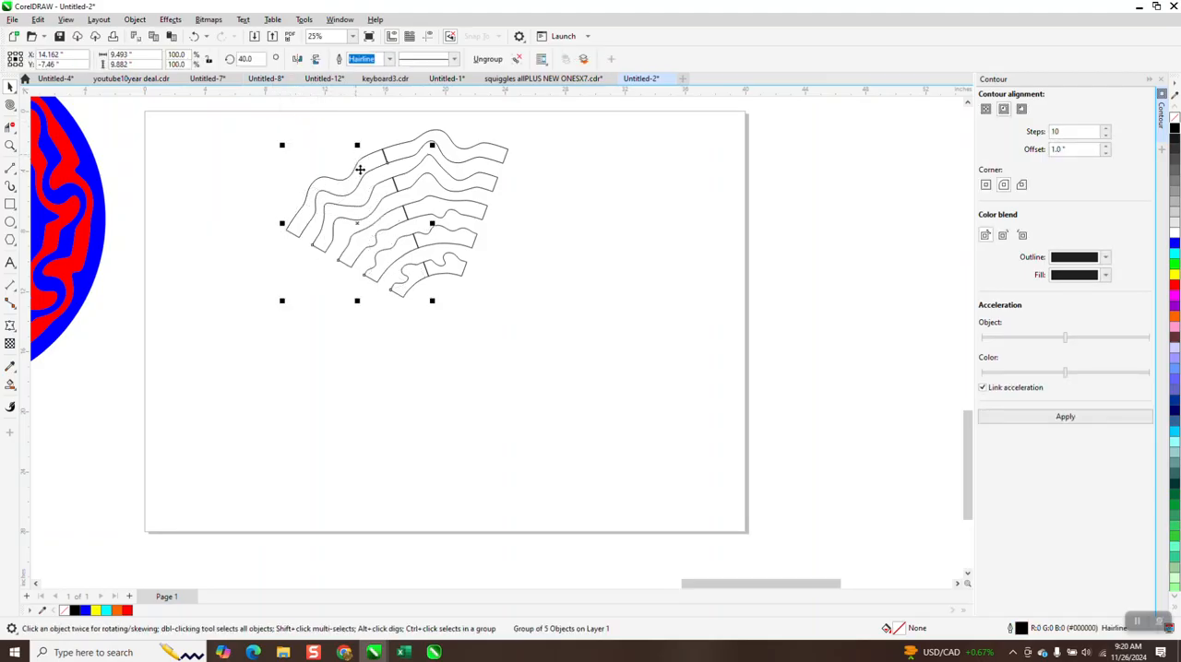
drag(358, 221, 282, 269)
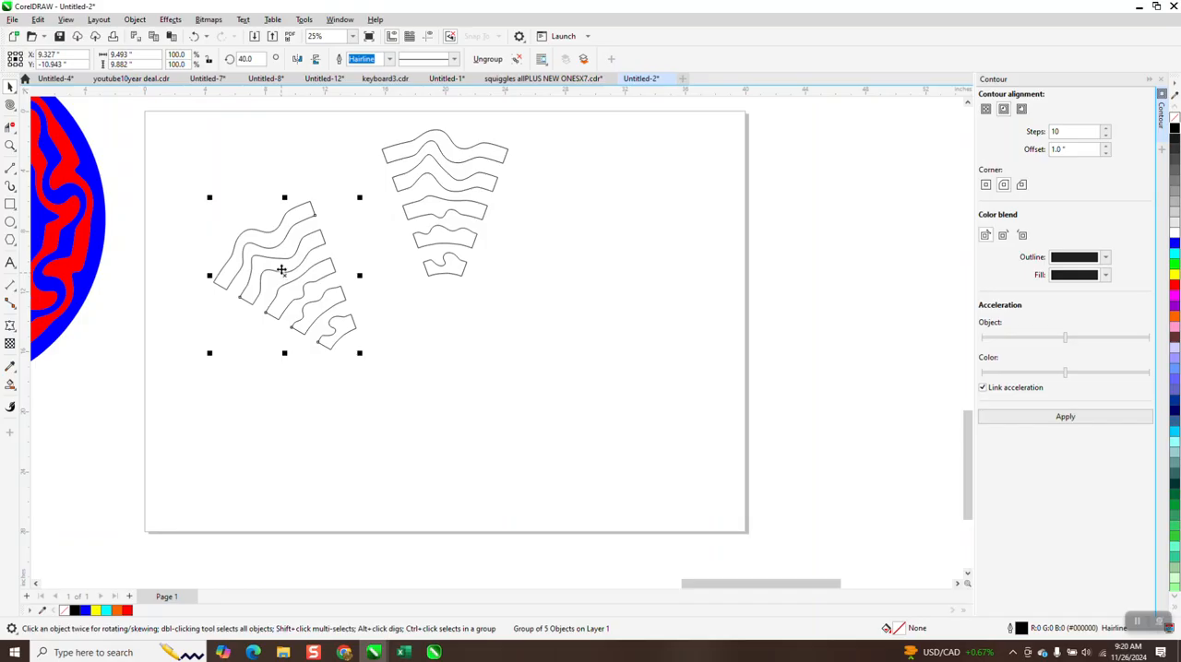
click(194, 36)
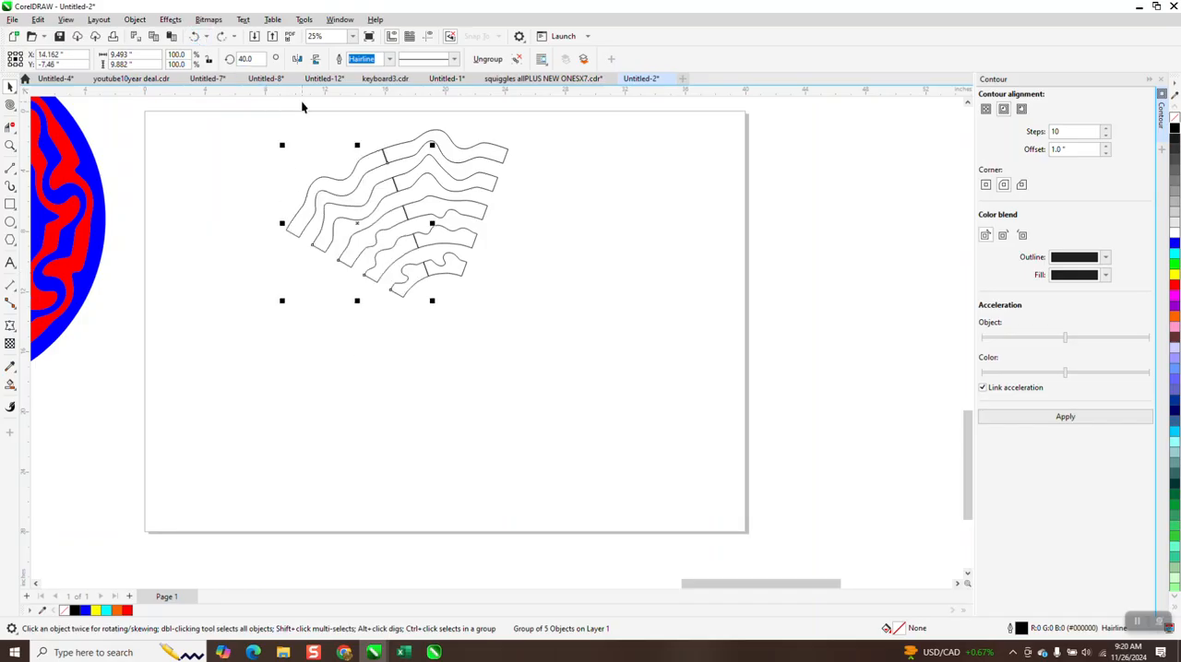
Step: Duplicate the 40° segment group in place and rotate the duplicate to 80°
key(ctrl+c)
key(ctrl+v)
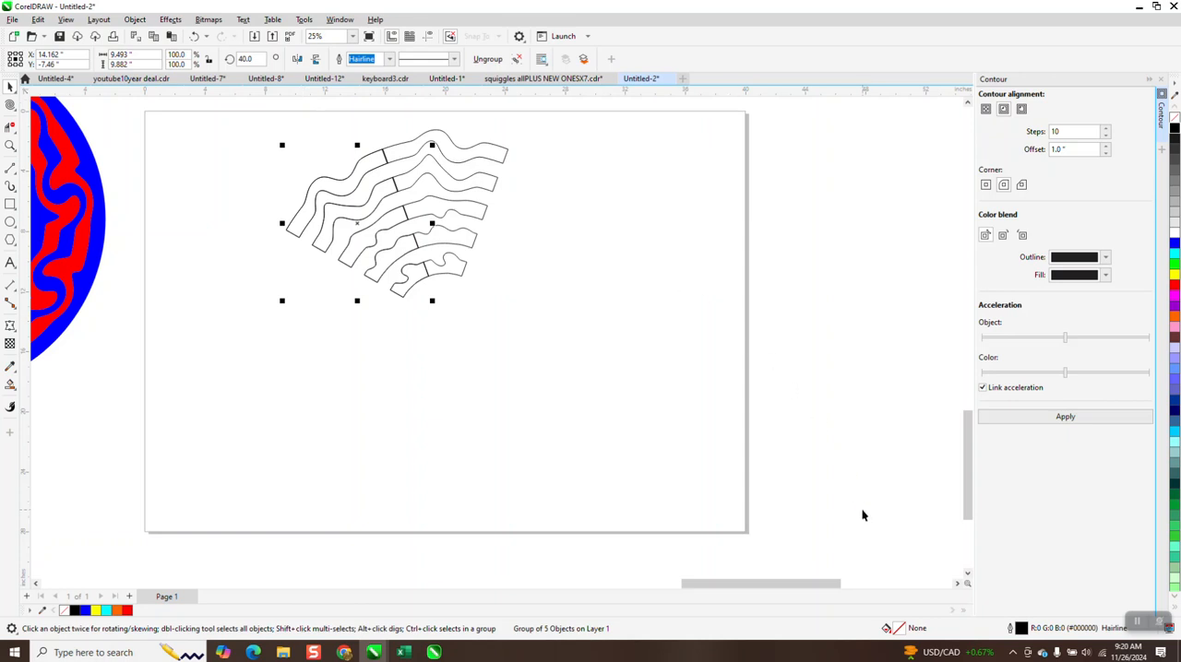
click(245, 59)
text(80)
key(Return)
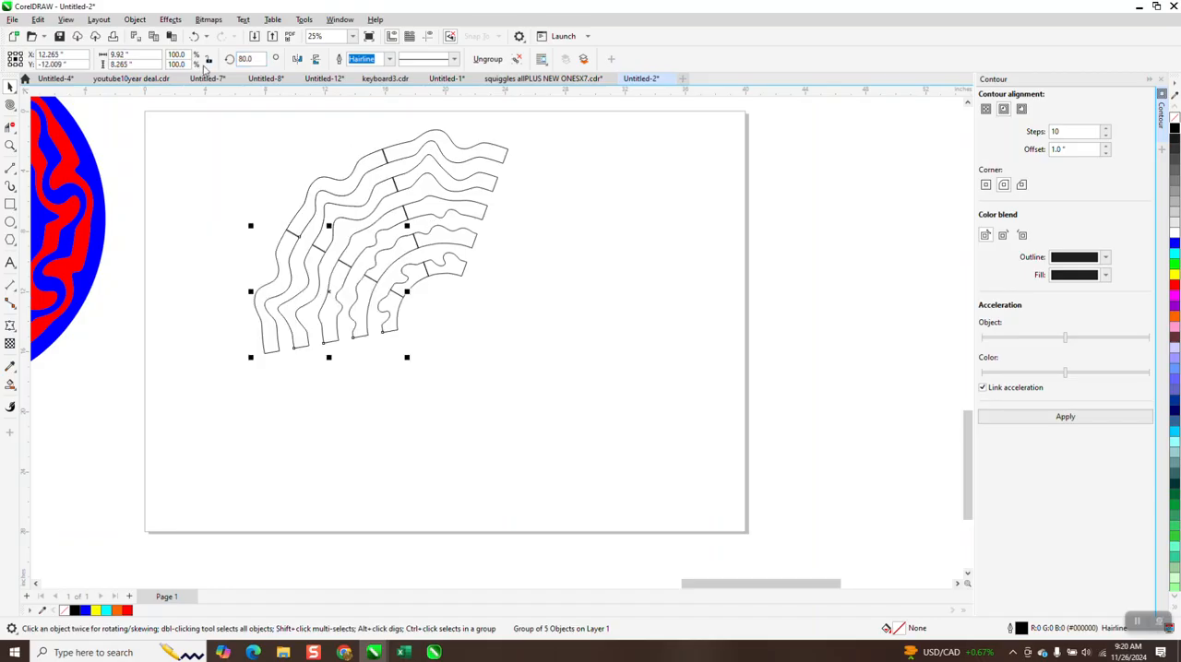
Step: Repeat the rotated duplication of the segment group six more times, up to 320°, to close the circle
key(ctrl+d)
key(ctrl+d)
key(ctrl+d)
key(ctrl+d)
key(ctrl+d)
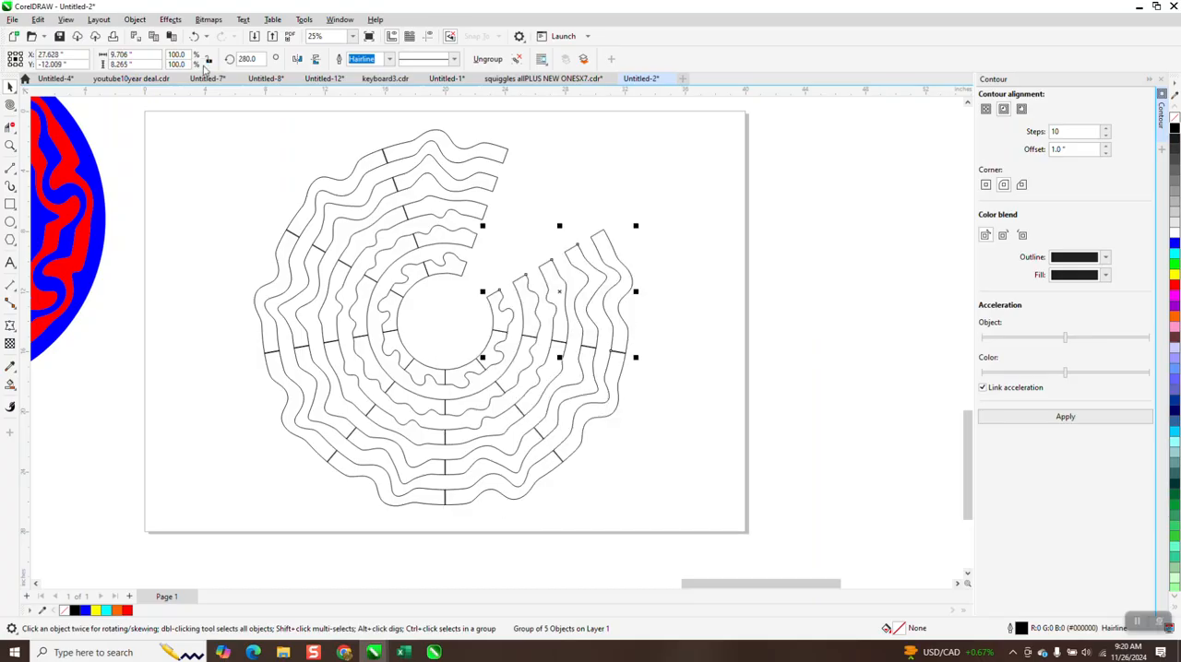
key(ctrl+d)
scroll(325, 94, down, 1)
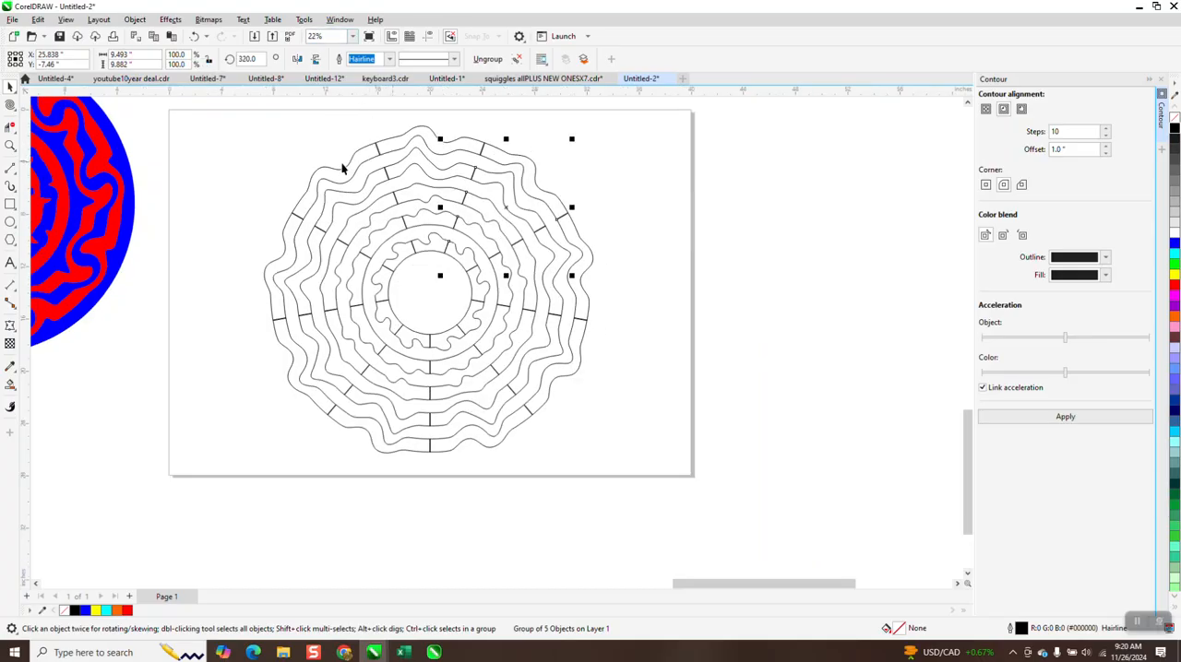
Step: Select all nine segment groups of the circle and weld them into a single curve
click(239, 110)
drag(298, 290, 350, 369)
drag(577, 454, 647, 478)
mouse_move(244, 118)
mouse_down()
mouse_move(377, 335)
mouse_move(667, 477)
mouse_up()
click(363, 59)
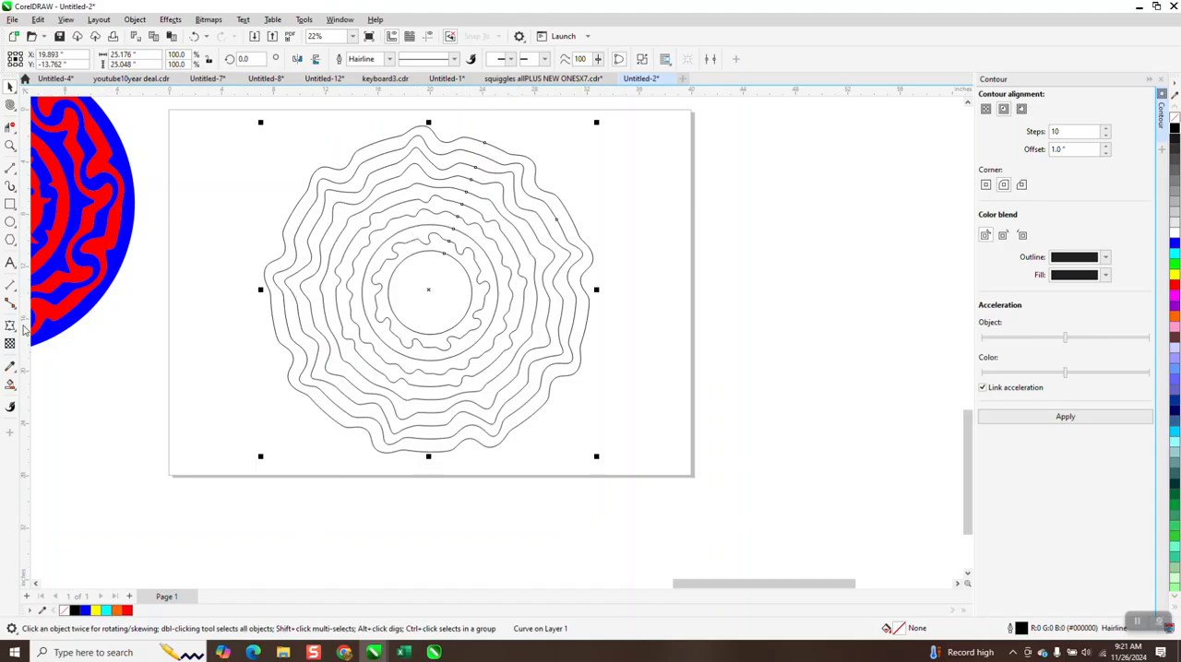
Step: Use Smart Fill with red and no outline to colour the five wavy rings, starting from the outermost
click(14, 390)
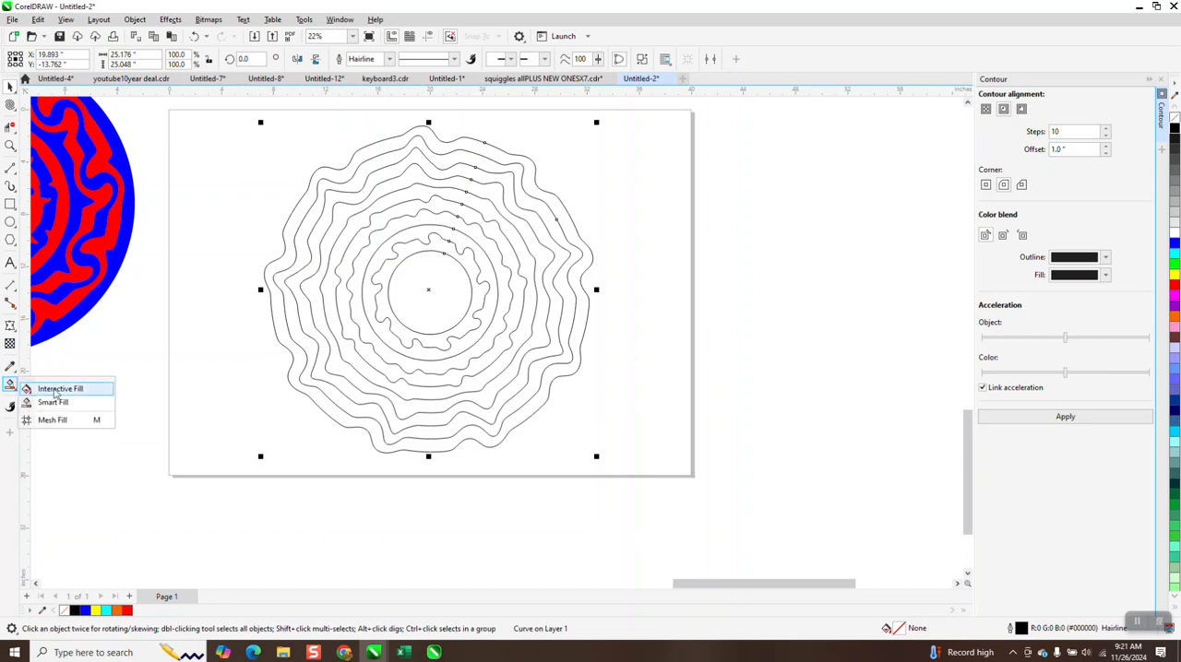
click(53, 403)
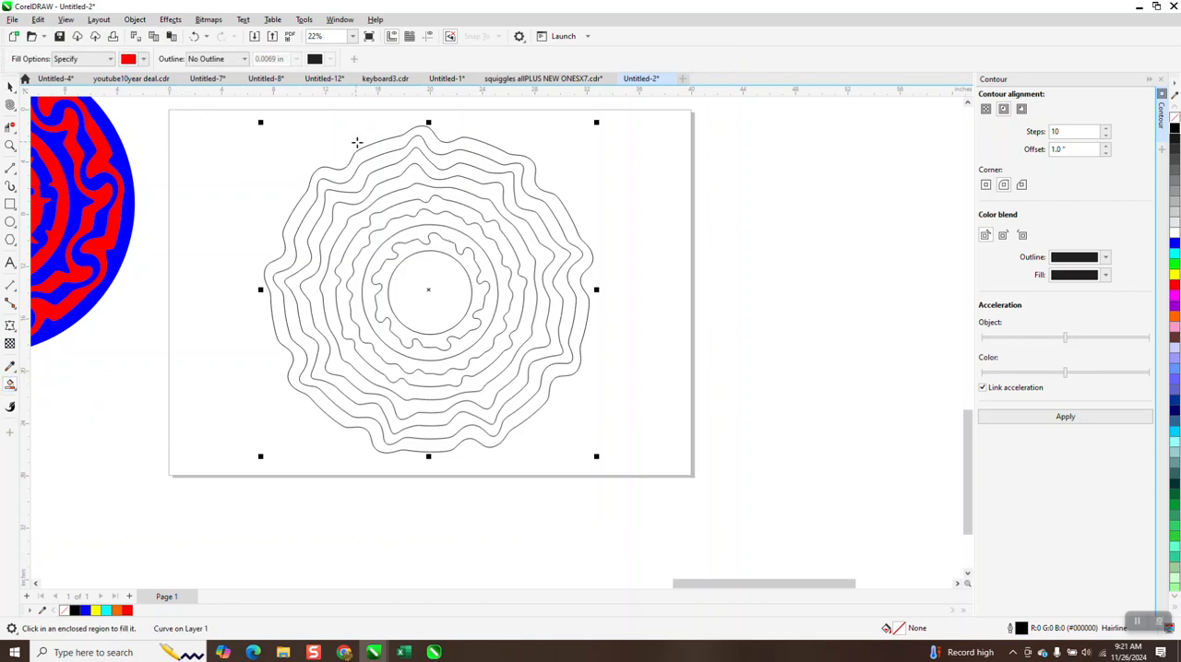
click(430, 141)
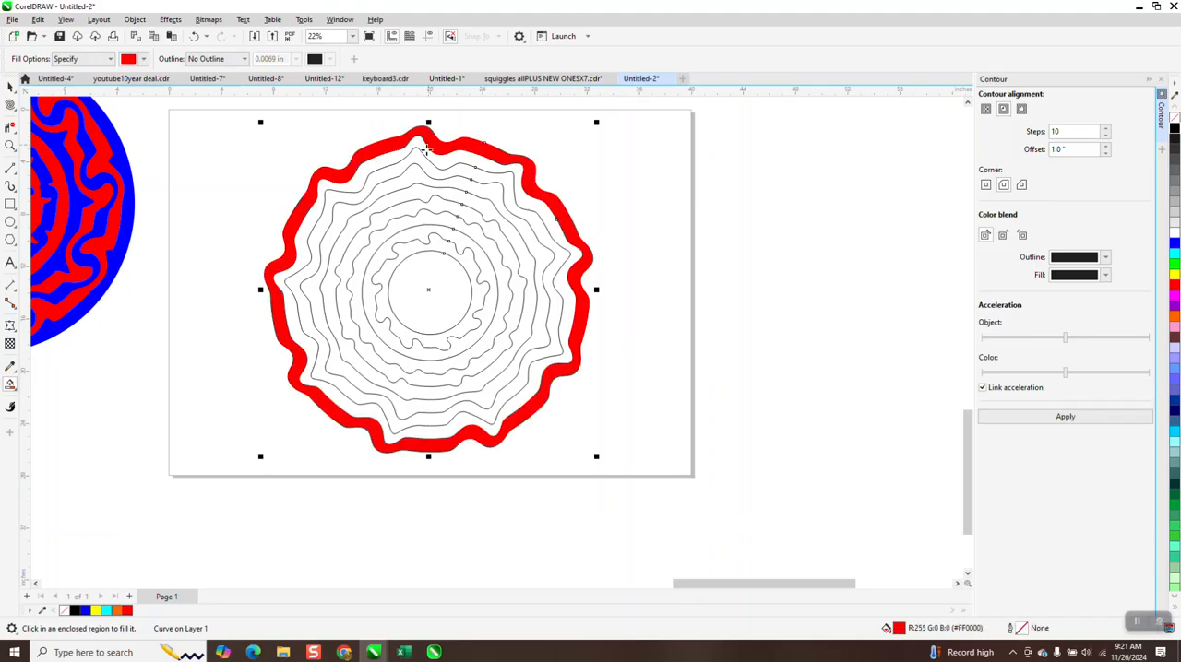
click(418, 164)
click(416, 191)
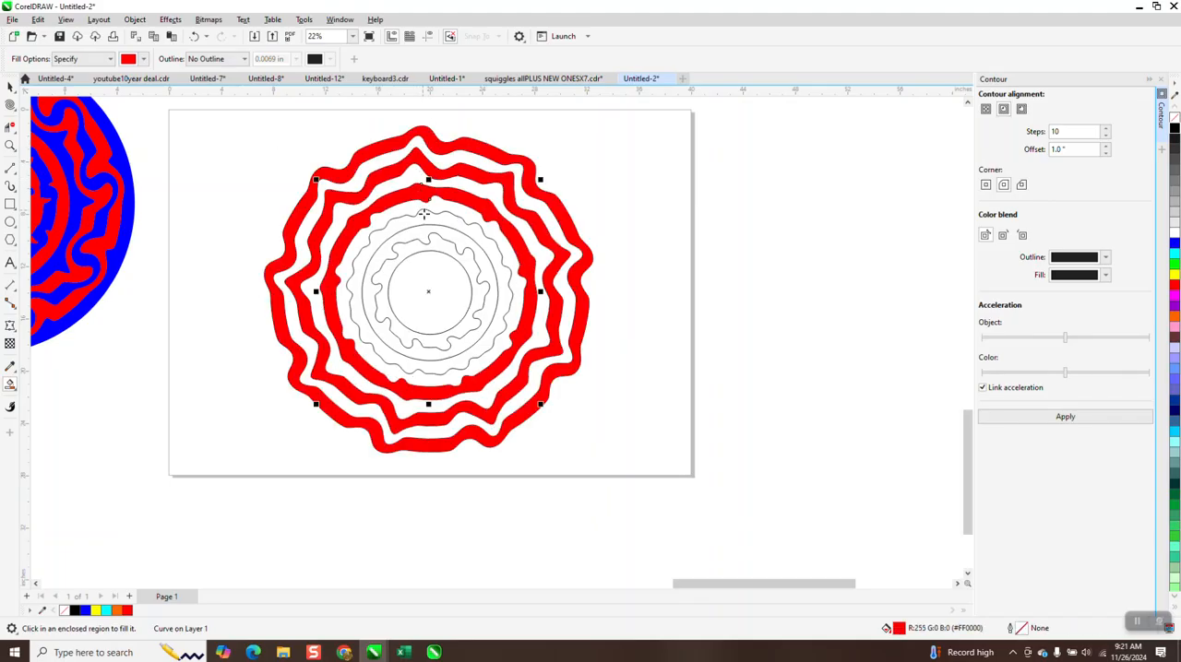
click(424, 215)
click(438, 246)
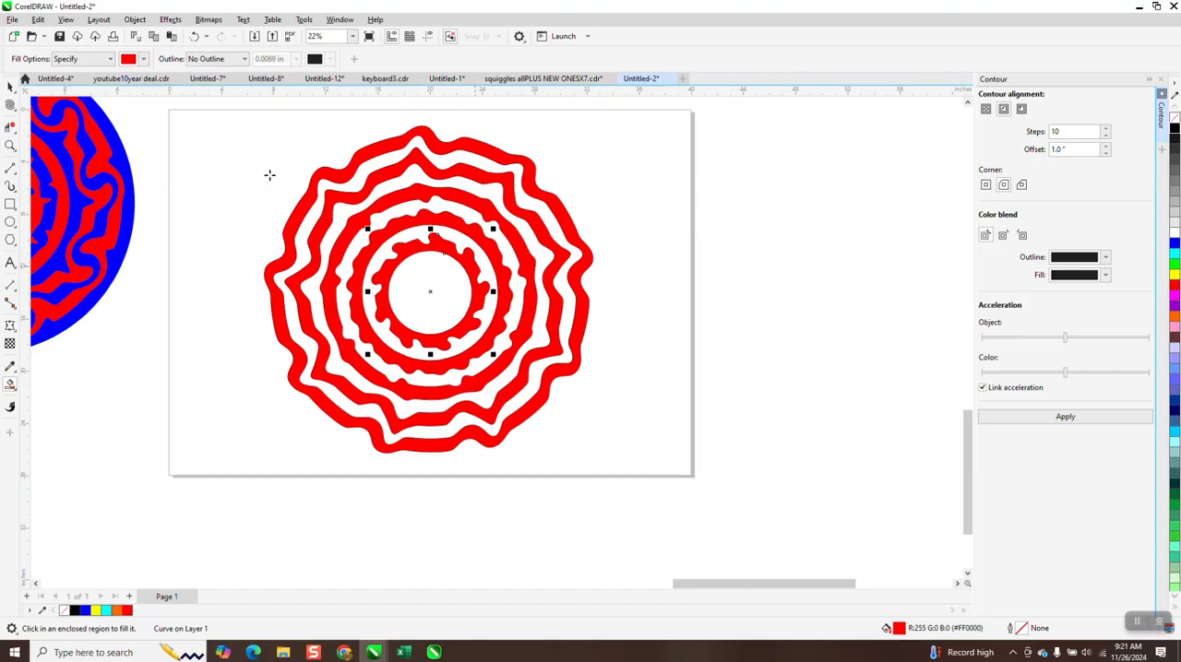
Step: Set the Smart Fill colour to green and fill the gaps between the red rings and the centre circle
click(143, 59)
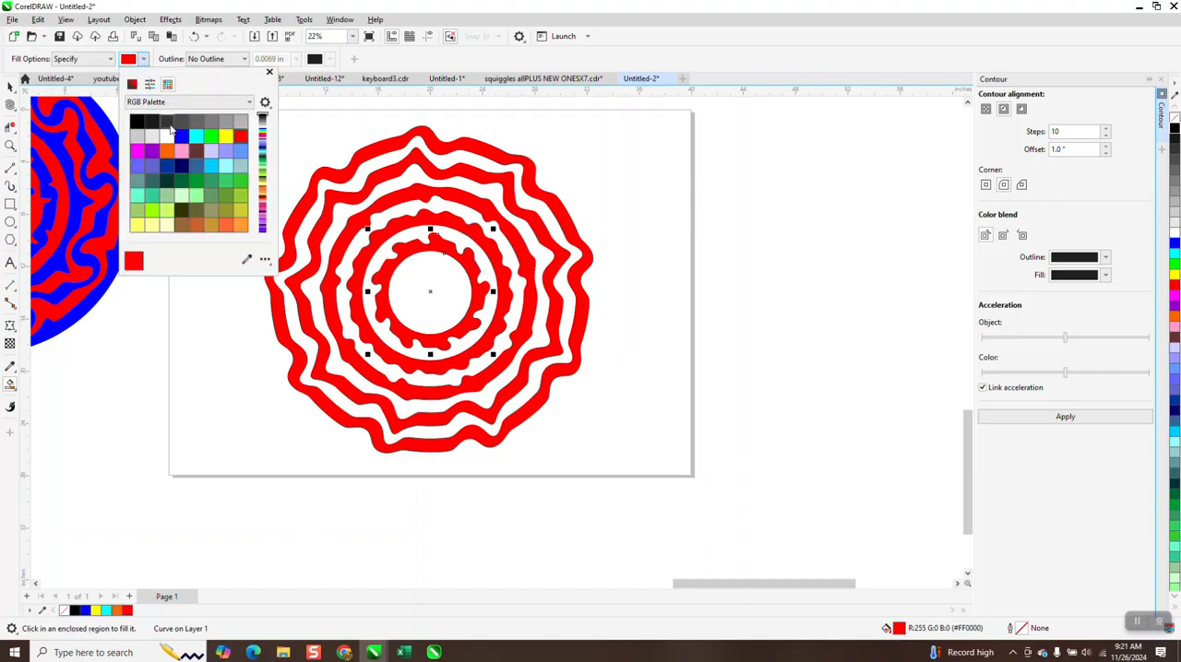
click(212, 137)
click(468, 164)
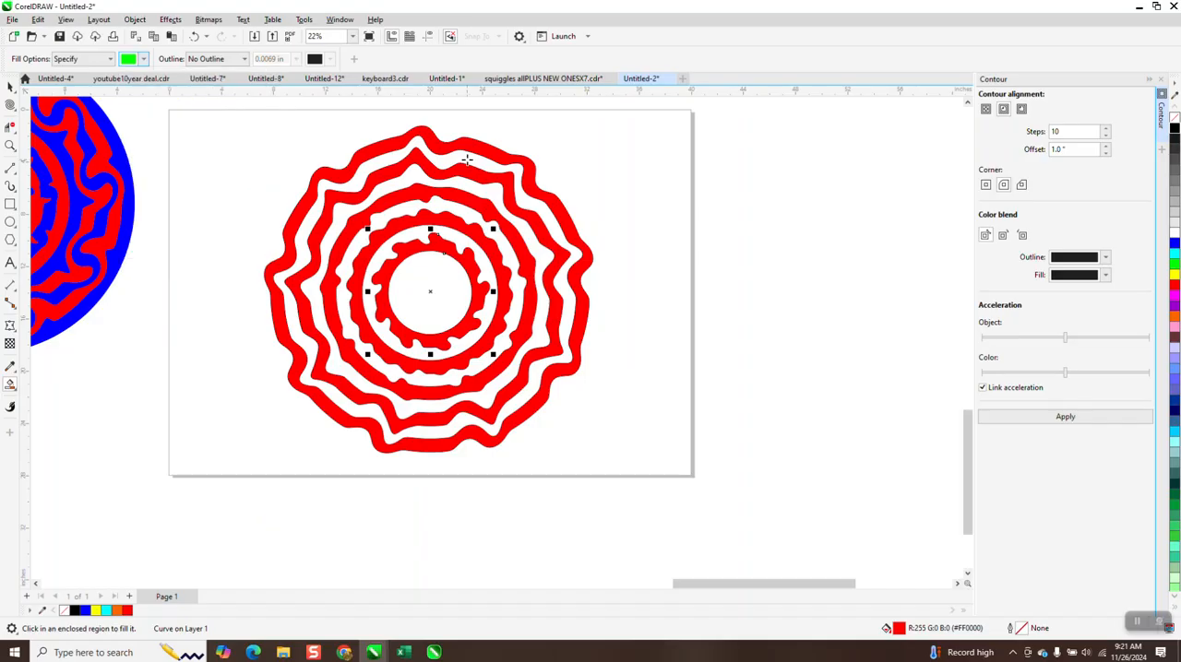
click(468, 161)
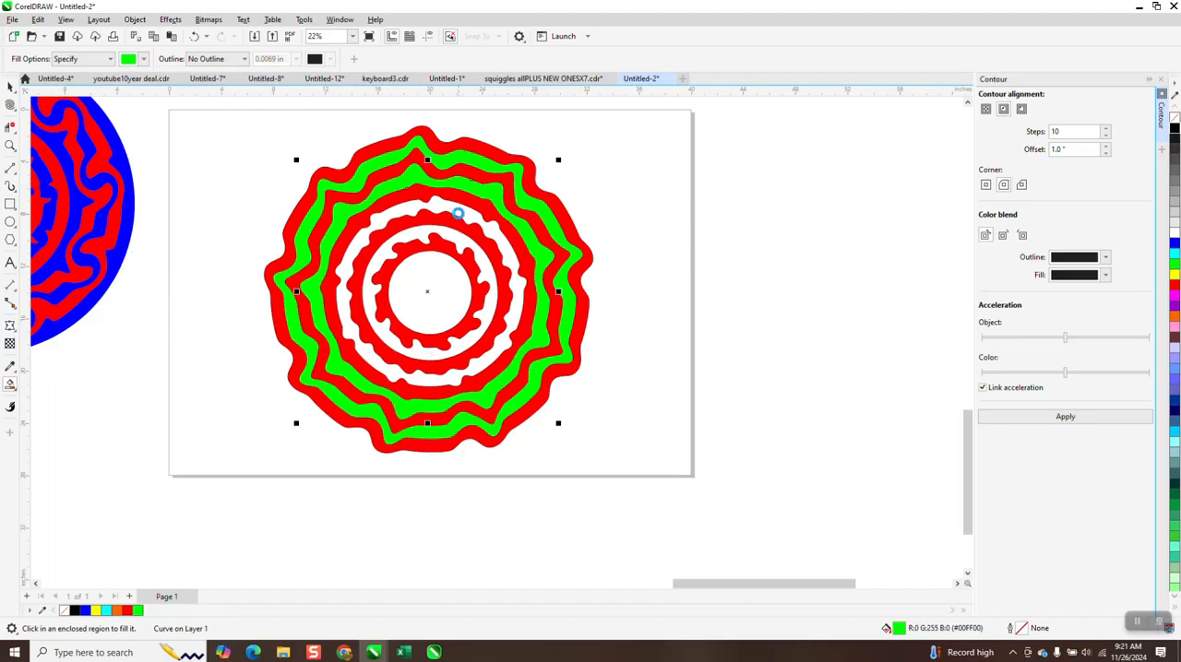
click(460, 213)
click(457, 236)
click(455, 266)
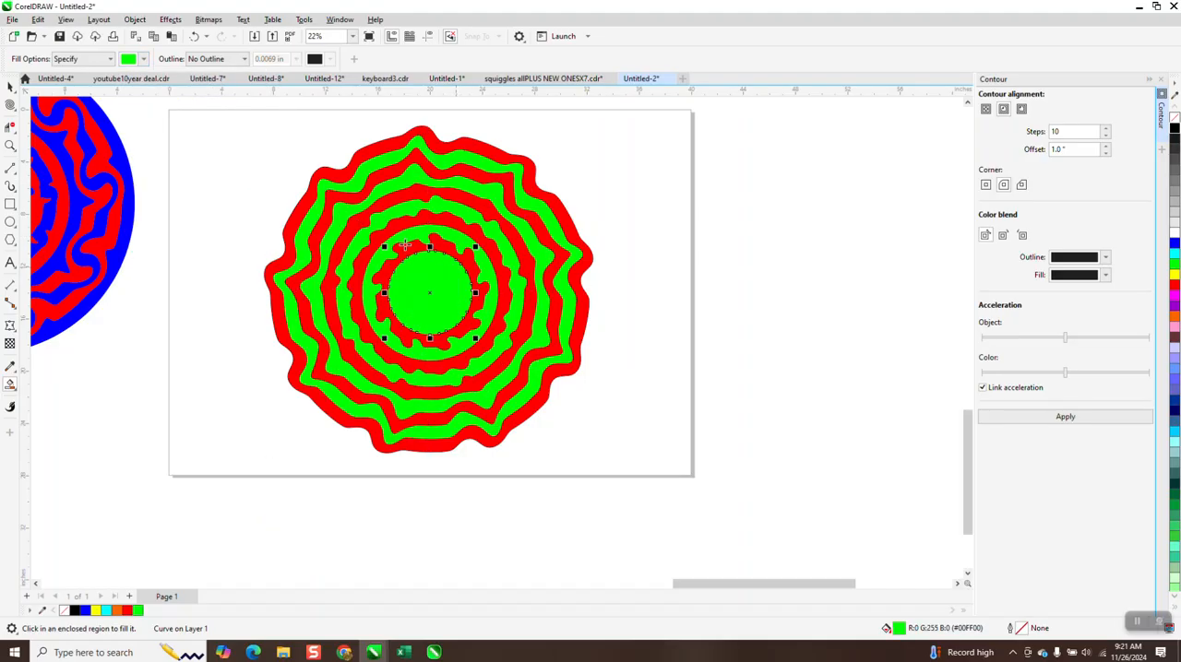
Step: Examine the red and green circular design up close and beside the blue and red one
key(space)
scroll(290, 196, down, 1)
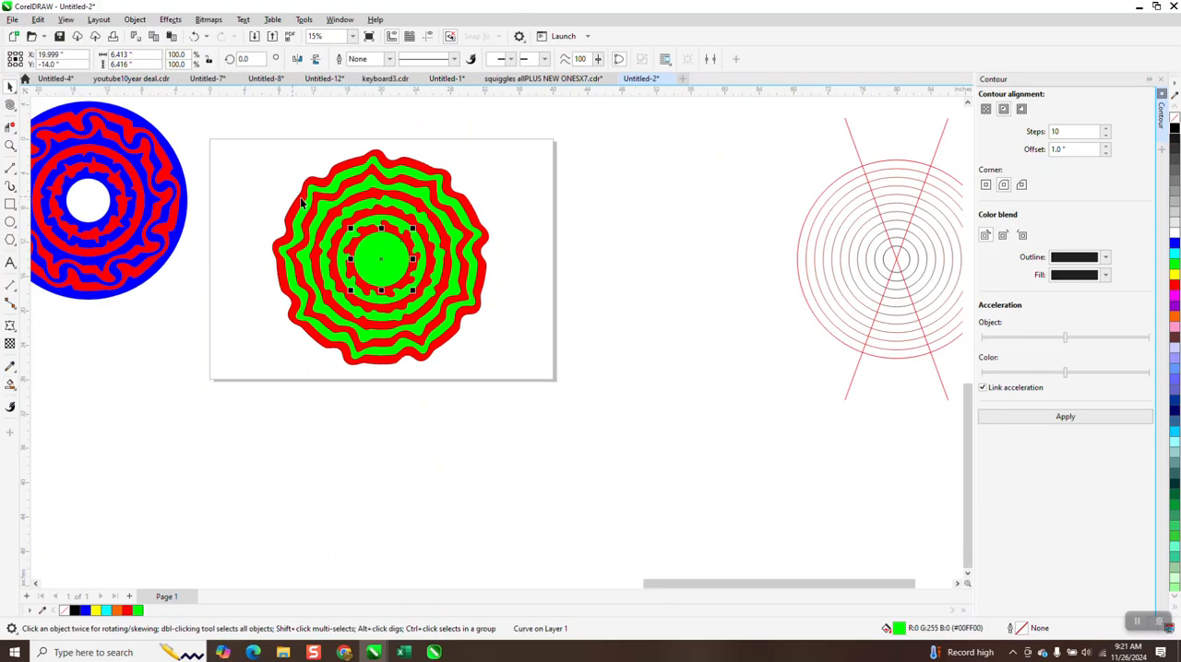
click(10, 145)
drag(263, 144, 554, 373)
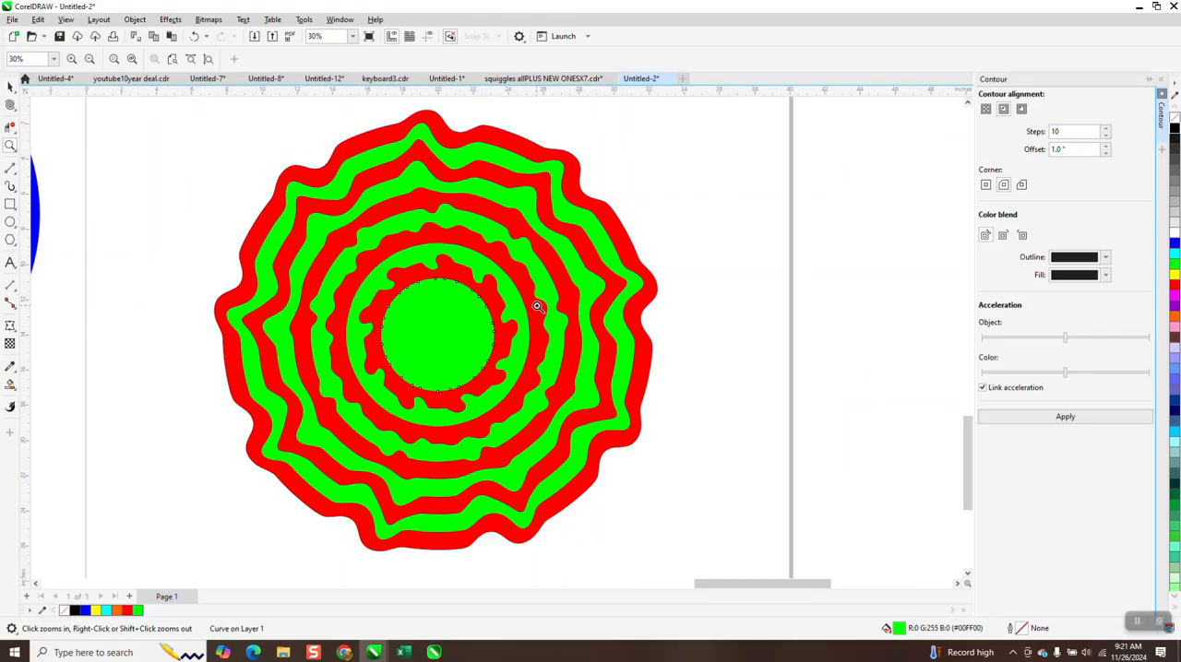
right_click(473, 245)
right_click(480, 263)
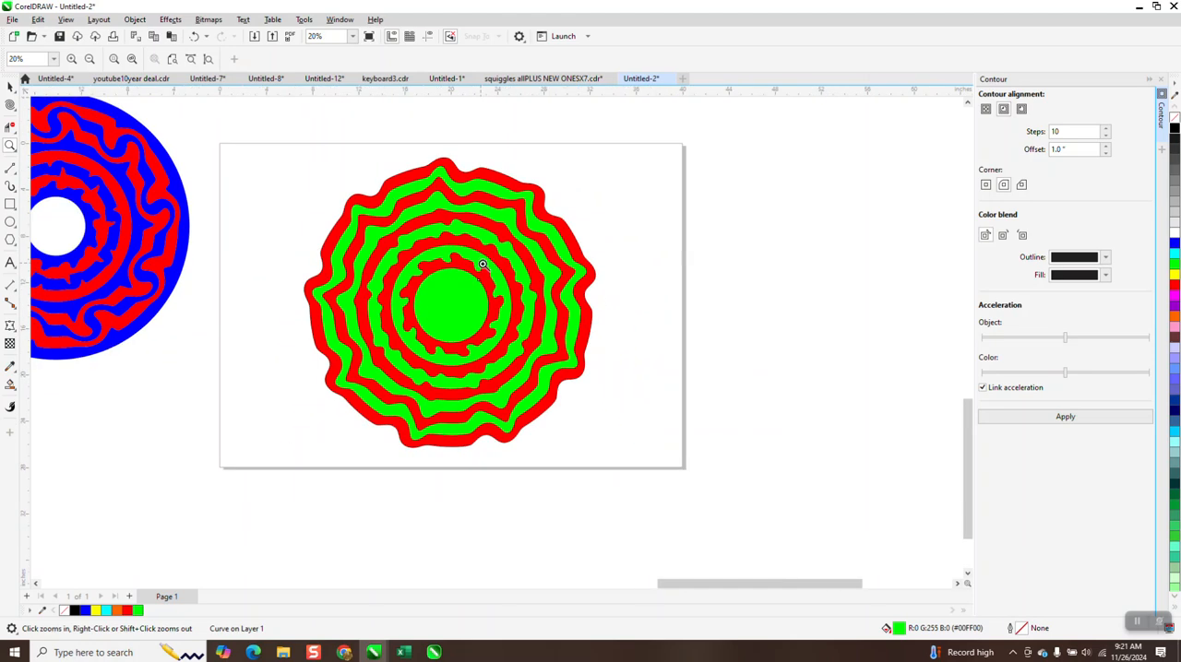
right_click(481, 265)
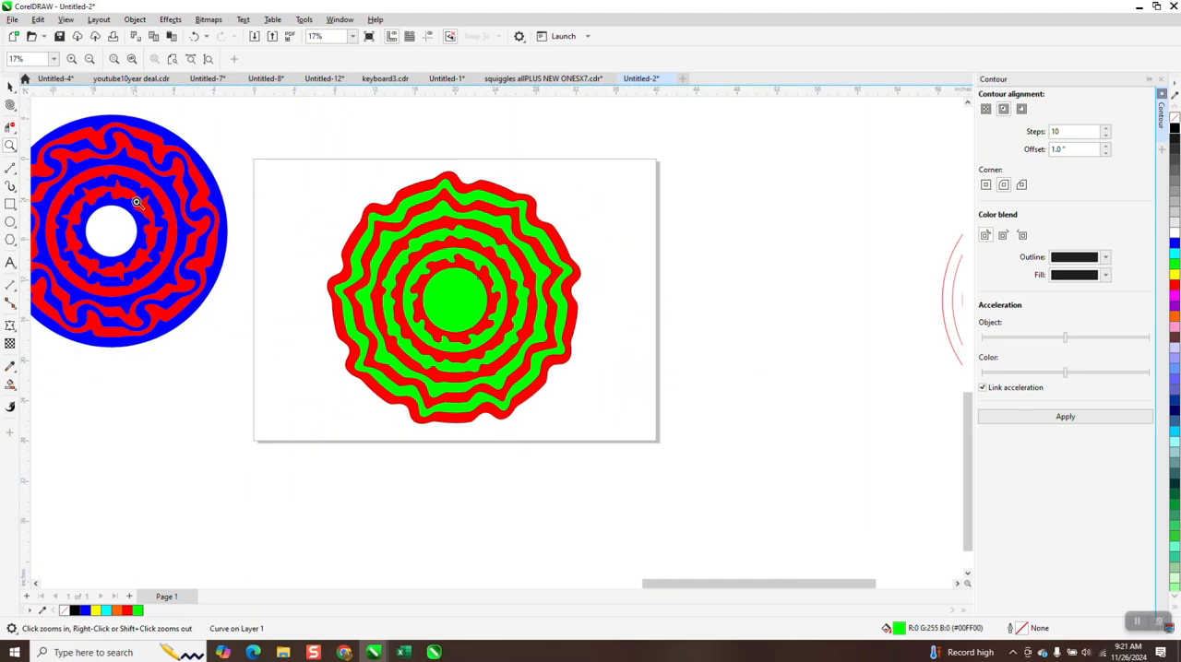